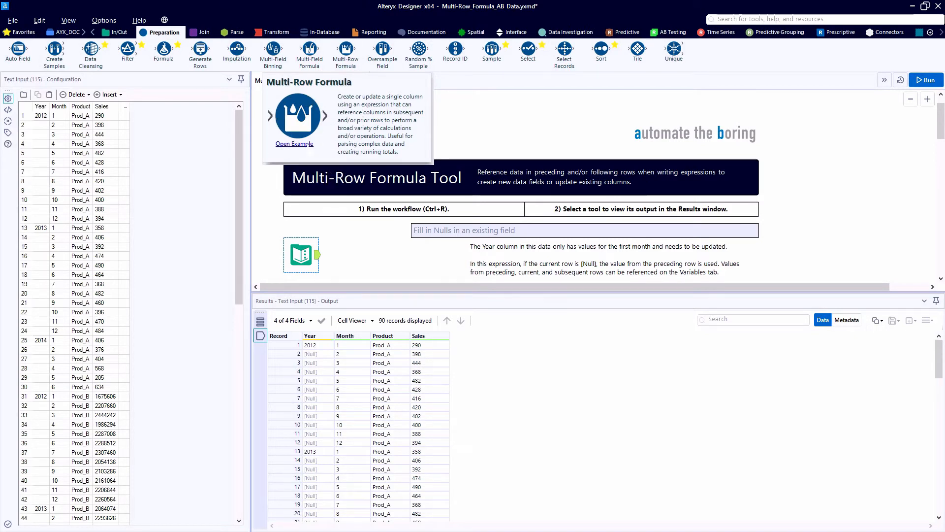
# Connect a Multi-Row Formula after the Text Input and review its incoming Year/Month data
pyautogui.moveTo(346, 53)
pyautogui.mouseDown()
pyautogui.moveTo(361, 243)
pyautogui.moveTo(372, 253)
pyautogui.mouseUp()
pyautogui.scroll(-2, 314, 256)
pyautogui.scroll(1, 315, 256)
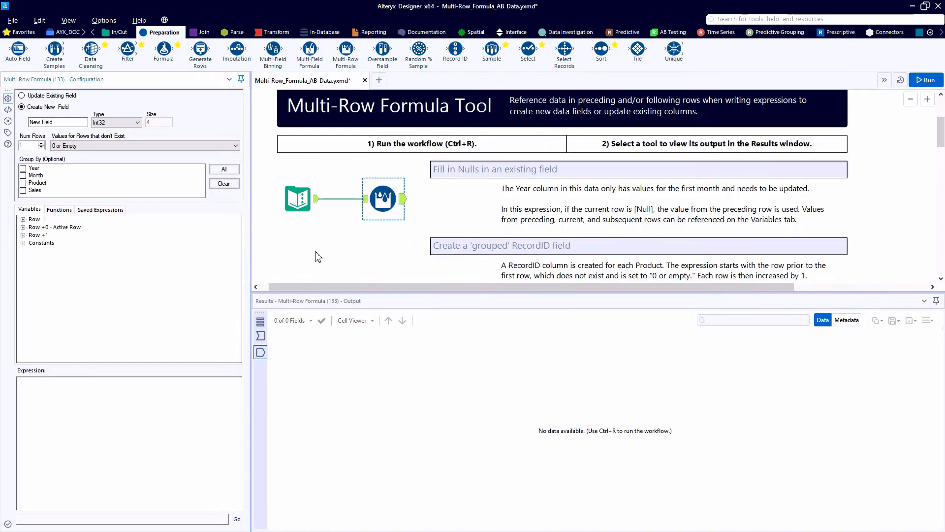
pyautogui.scroll(1, 315, 256)
pyautogui.click(261, 336)
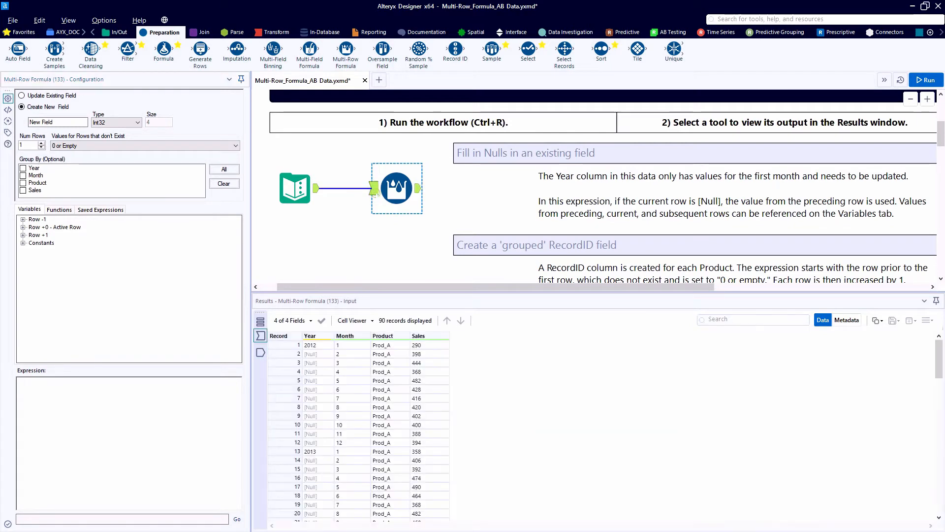
pyautogui.moveTo(310, 344)
pyautogui.mouseDown()
pyautogui.moveTo(347, 364)
pyautogui.moveTo(318, 442)
pyautogui.mouseUp()
pyautogui.click(296, 442)
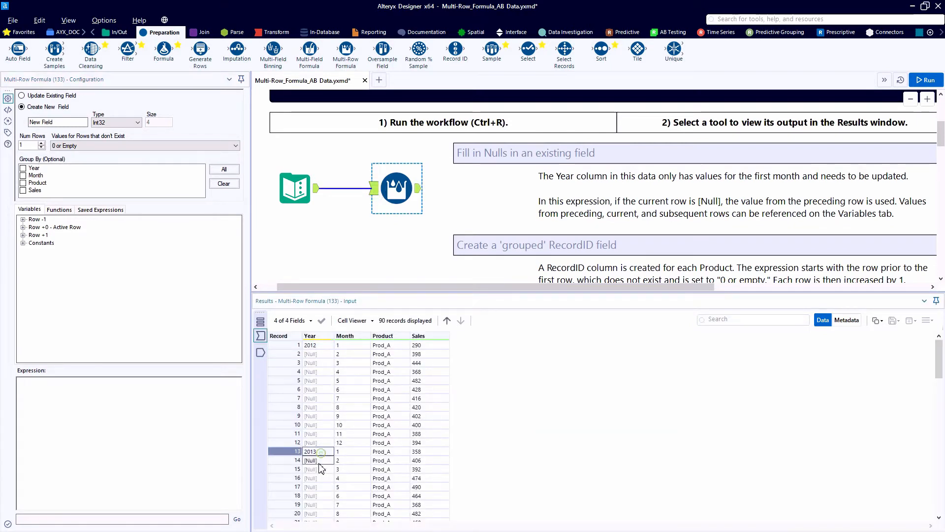
pyautogui.scroll(-10, 317, 473)
pyautogui.scroll(-5, 315, 488)
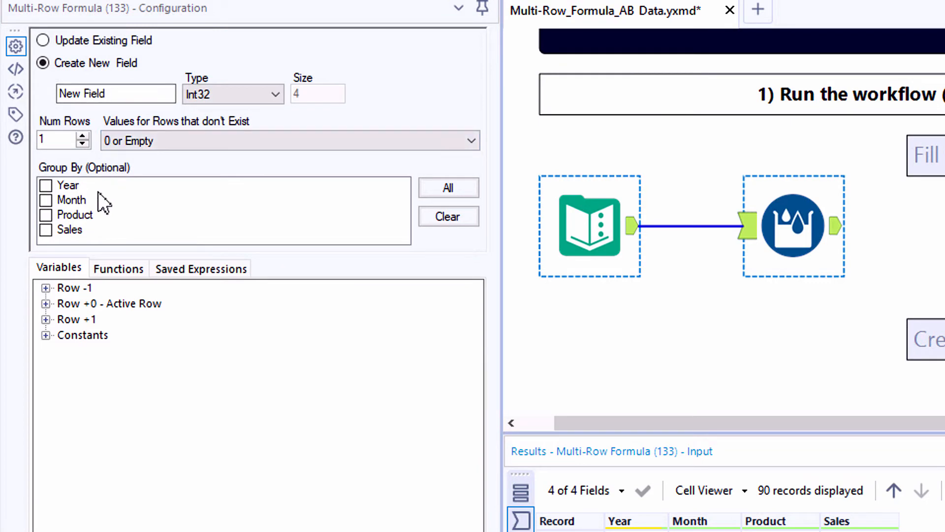
# Set the tool to update the existing Year field
pyautogui.click(64, 76)
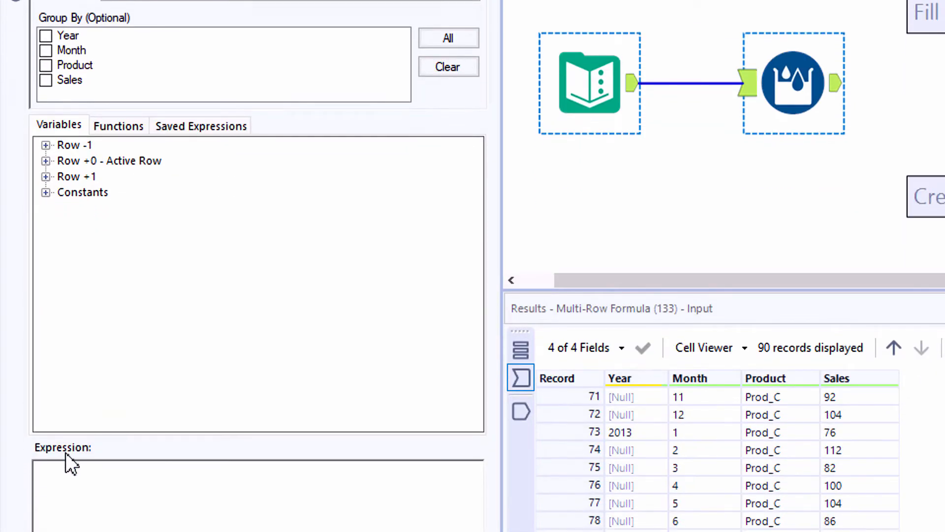
# Insert the IF c THEN t ELSE f ENDIF template and lay it out across separate lines
pyautogui.moveTo(60, 431); pyautogui.dragTo(43, 286)
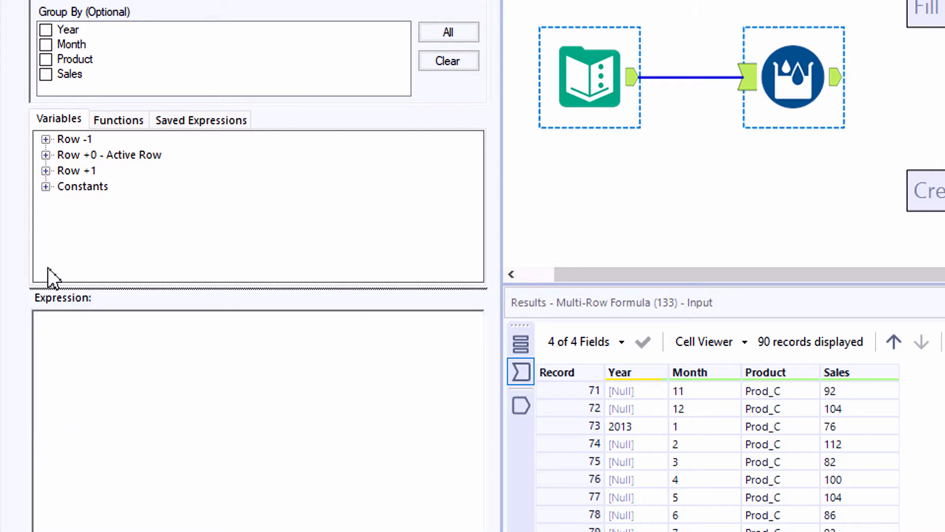
pyautogui.click(118, 120)
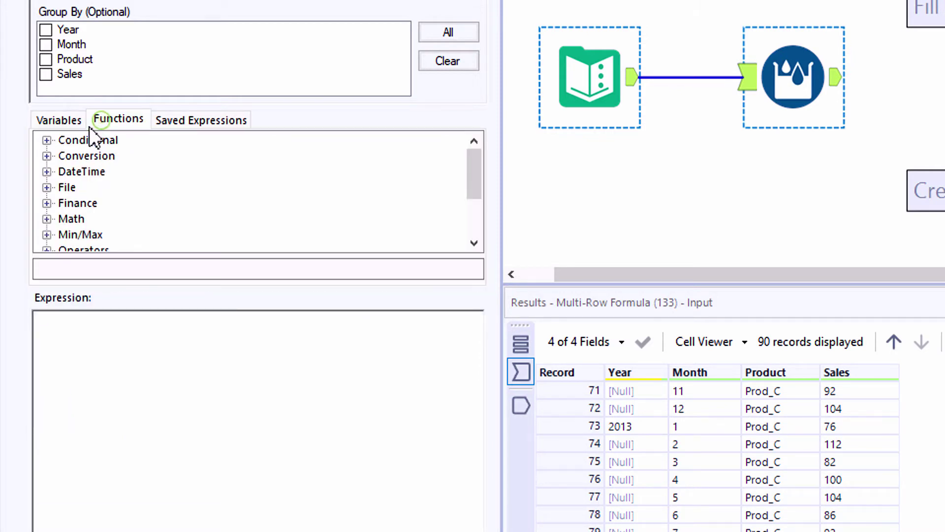
pyautogui.click(47, 140)
pyautogui.doubleClick(111, 155)
pyautogui.click(72, 319)
pyautogui.press('Return')
pyautogui.click(83, 333)
pyautogui.press('Return')
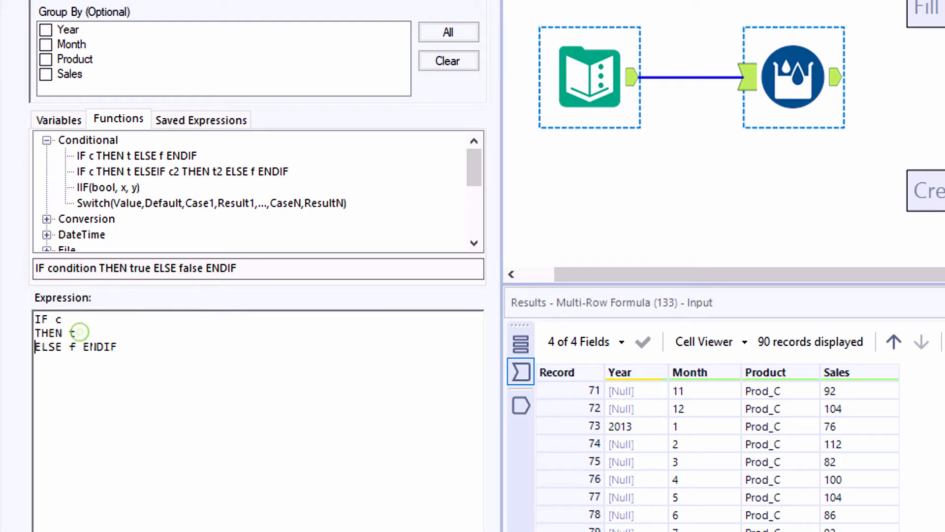
pyautogui.click(76, 347)
pyautogui.press('Return')
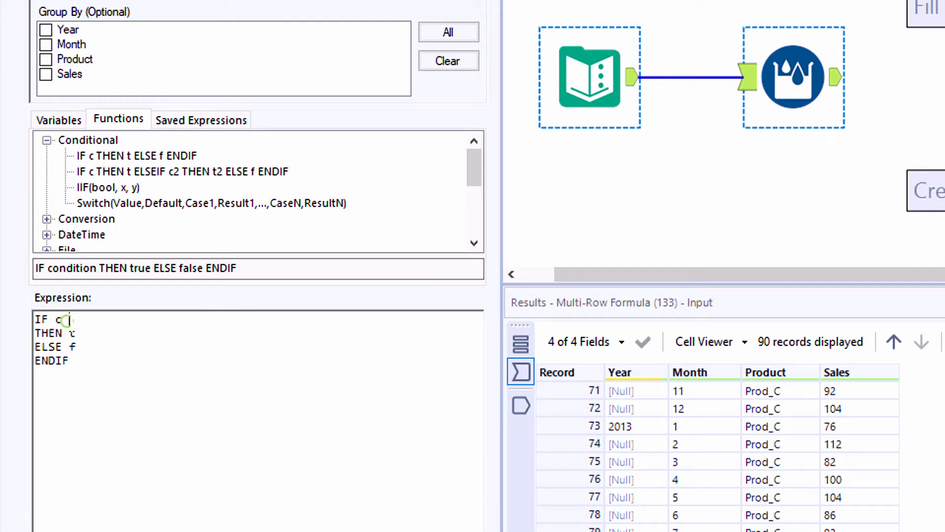
pyautogui.scroll(2, 148, 369)
# Replace the condition c with IsNull( and browse the active-row variables
pyautogui.click(75, 328)
pyautogui.doubleClick(80, 327)
pyautogui.write('IsNull*')
pyautogui.press('BackSpace')
pyautogui.write('(')
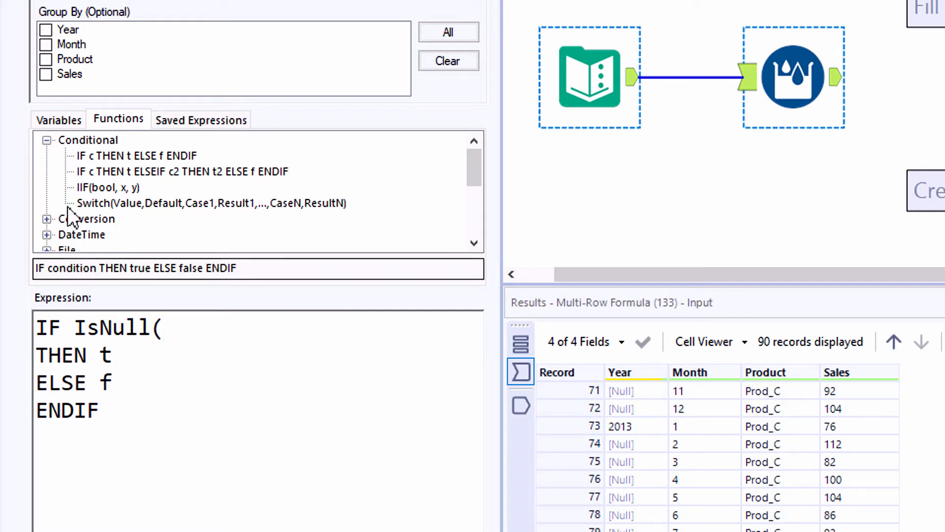
pyautogui.click(59, 121)
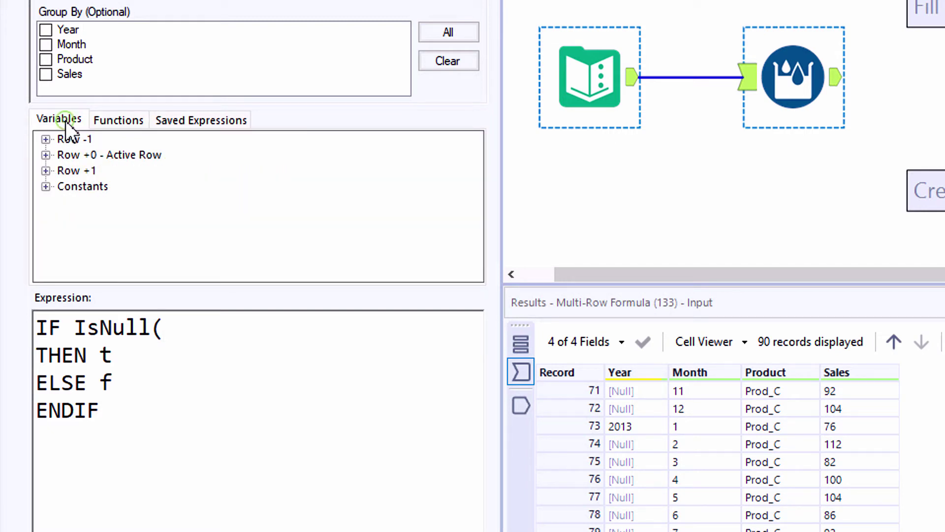
pyautogui.click(71, 155)
pyautogui.click(46, 155)
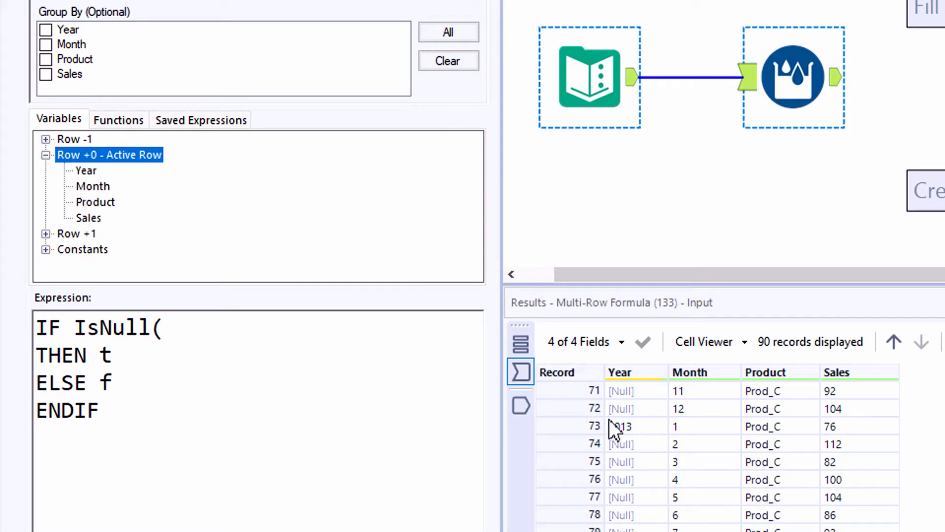
# Review records 73–74 in the data, pointing out the Null Year to be filled
pyautogui.click(634, 442)
pyautogui.moveTo(637, 427); pyautogui.dragTo(639, 440)
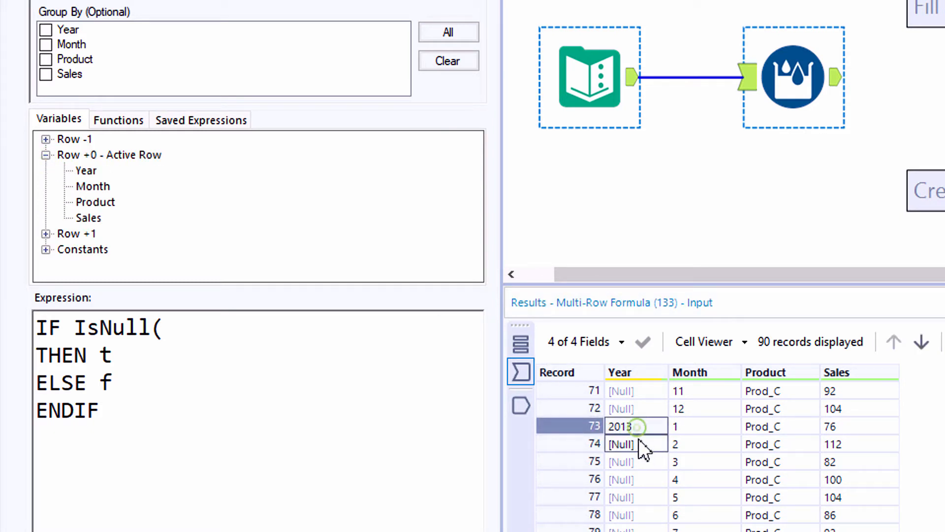
pyautogui.click(637, 445)
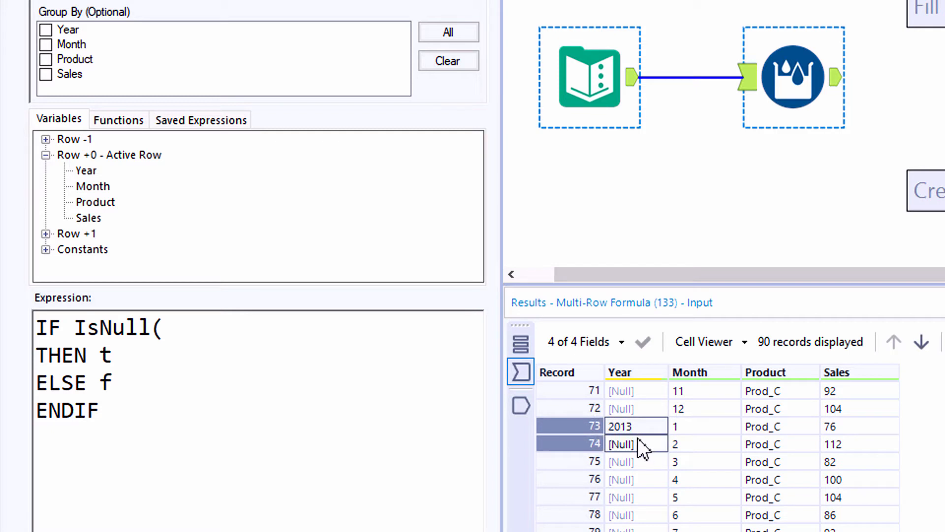
pyautogui.click(595, 444)
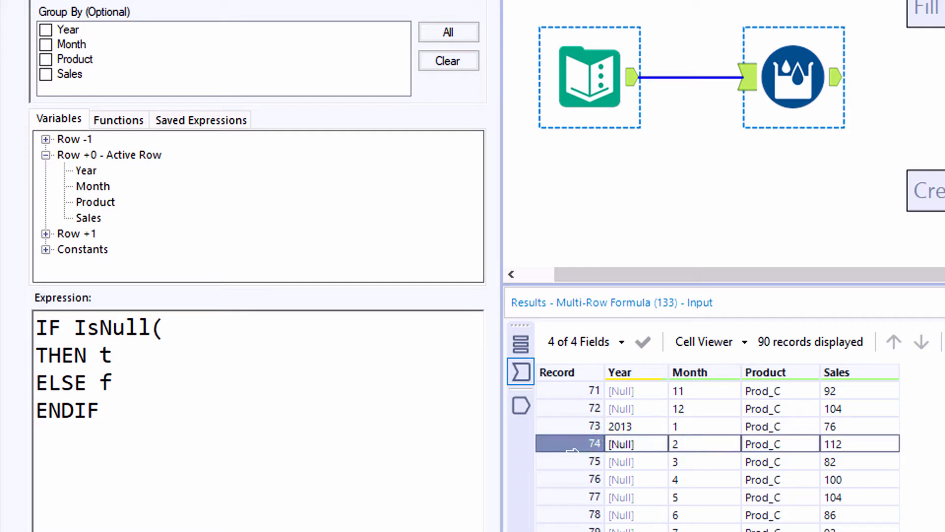
pyautogui.moveTo(632, 428); pyautogui.dragTo(635, 442)
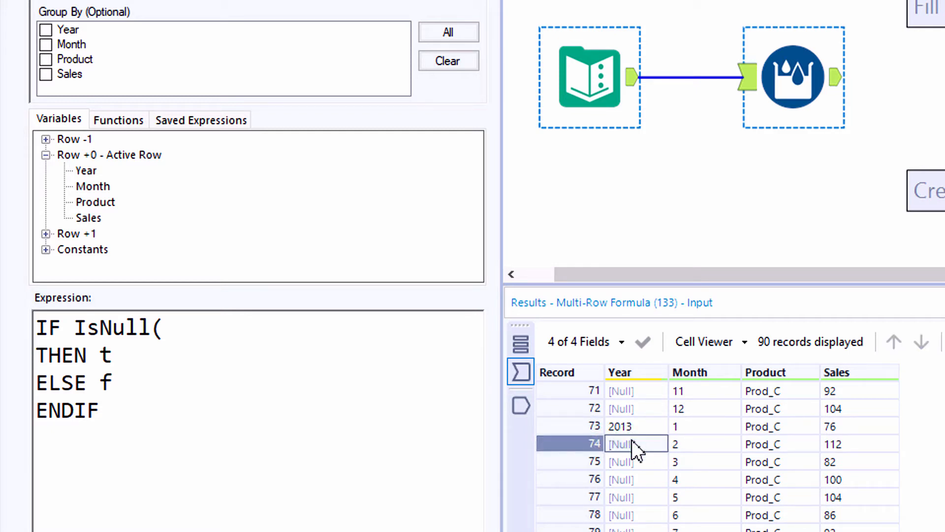
pyautogui.click(635, 443)
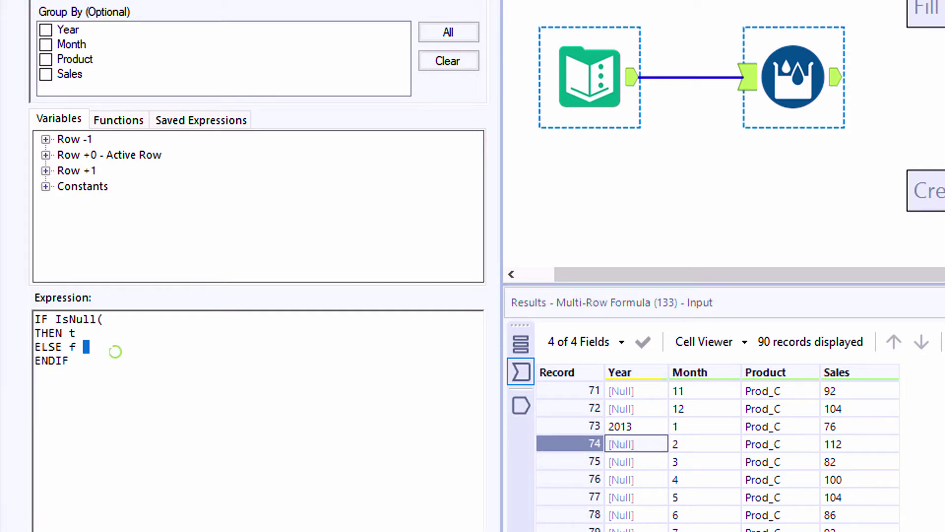
# Complete the expression as IF IsNull([Year]) THEN [Row-1:Year] ELSE [Year] ENDIF
pyautogui.click(117, 352)
pyautogui.click(83, 333)
pyautogui.doubleClick(106, 353)
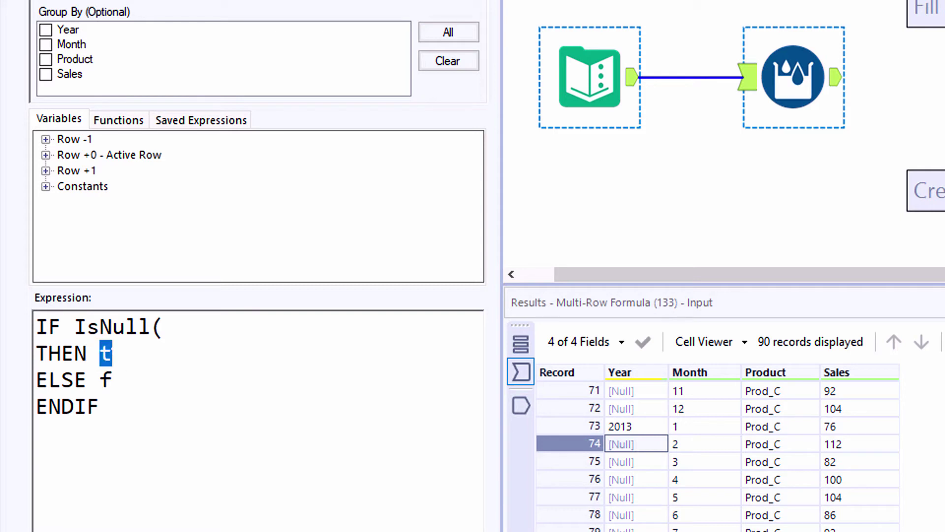
pyautogui.click(45, 139)
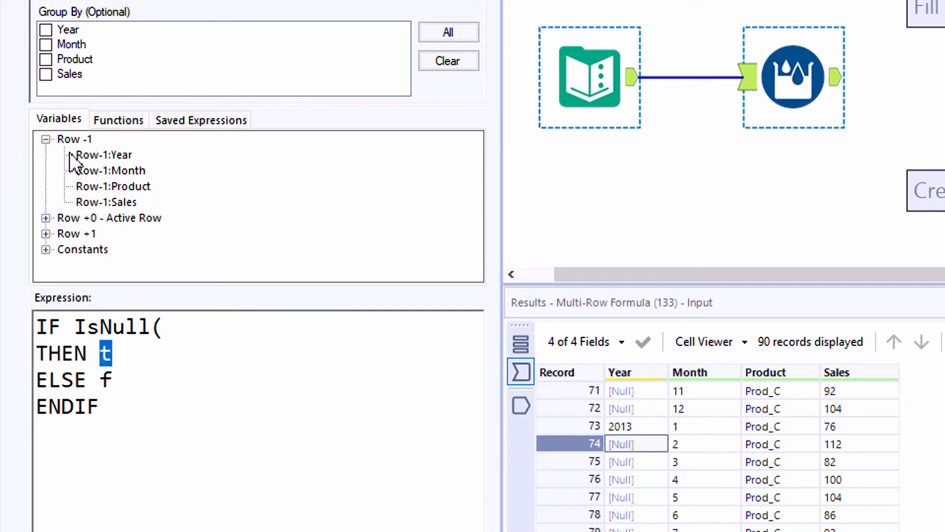
pyautogui.doubleClick(100, 155)
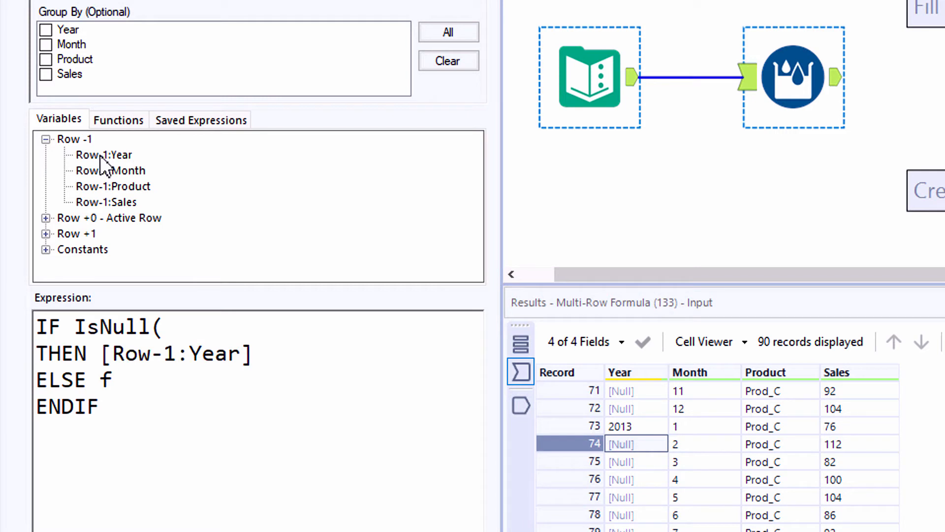
pyautogui.click(164, 326)
pyautogui.click(44, 217)
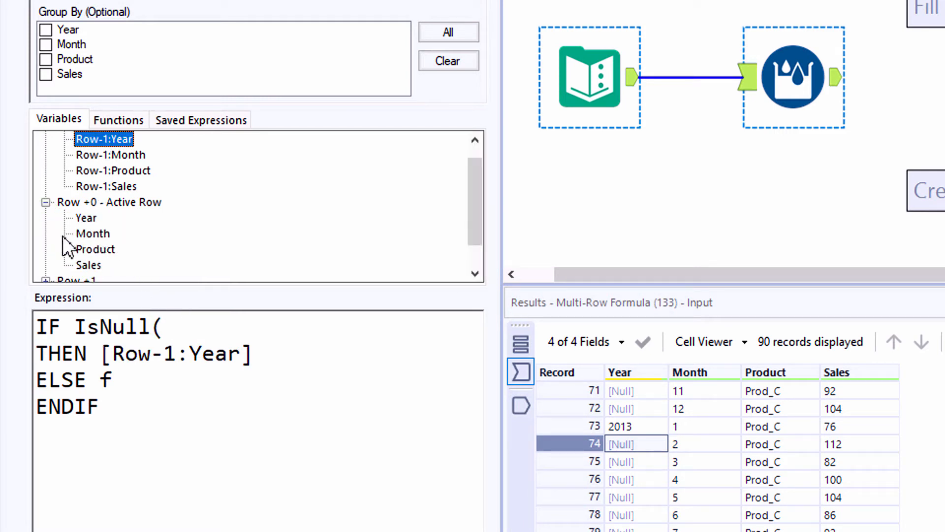
pyautogui.doubleClick(86, 218)
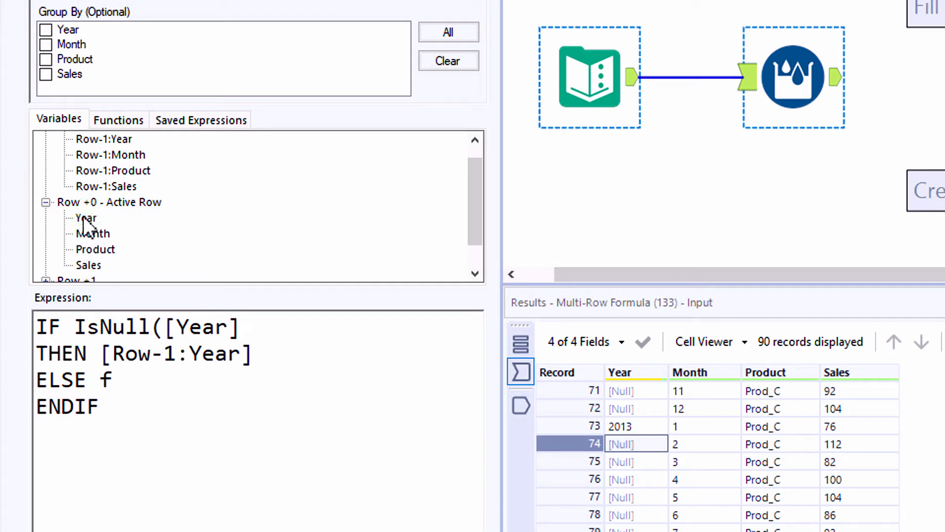
pyautogui.write(')')
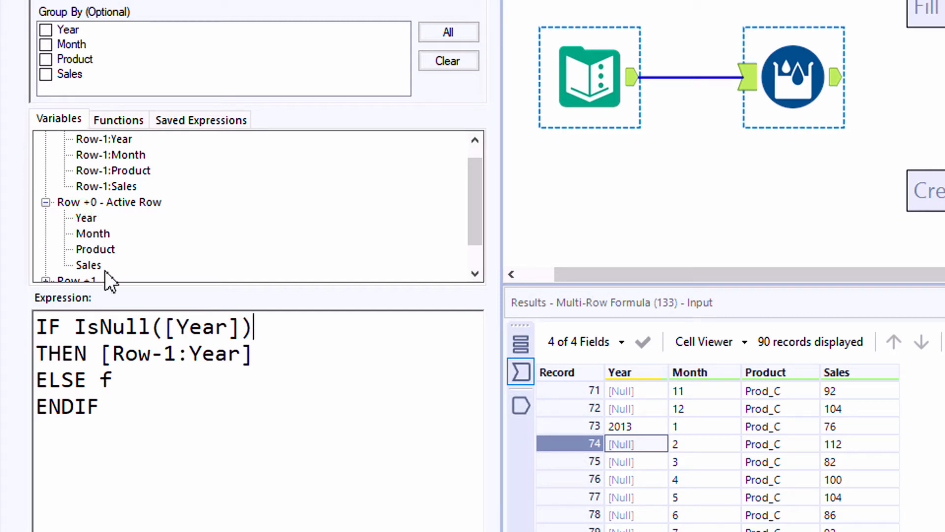
pyautogui.doubleClick(108, 380)
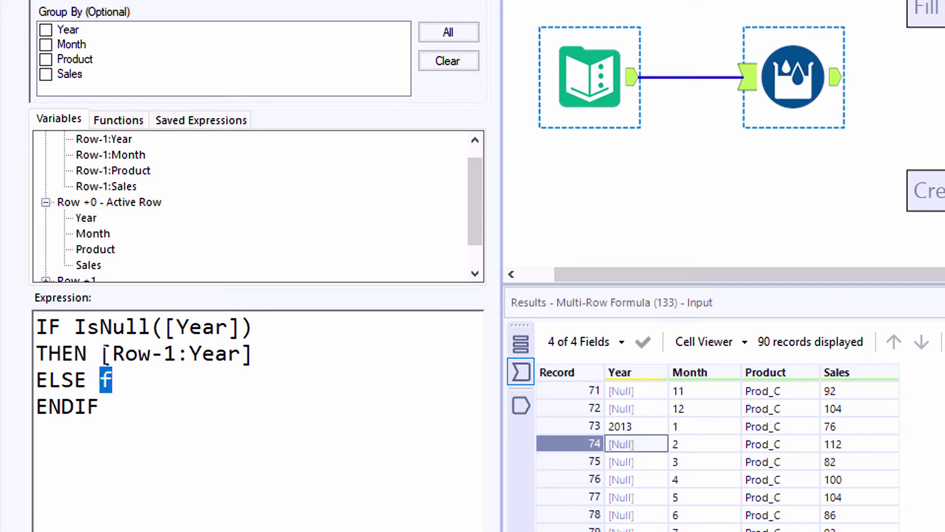
pyautogui.doubleClick(86, 218)
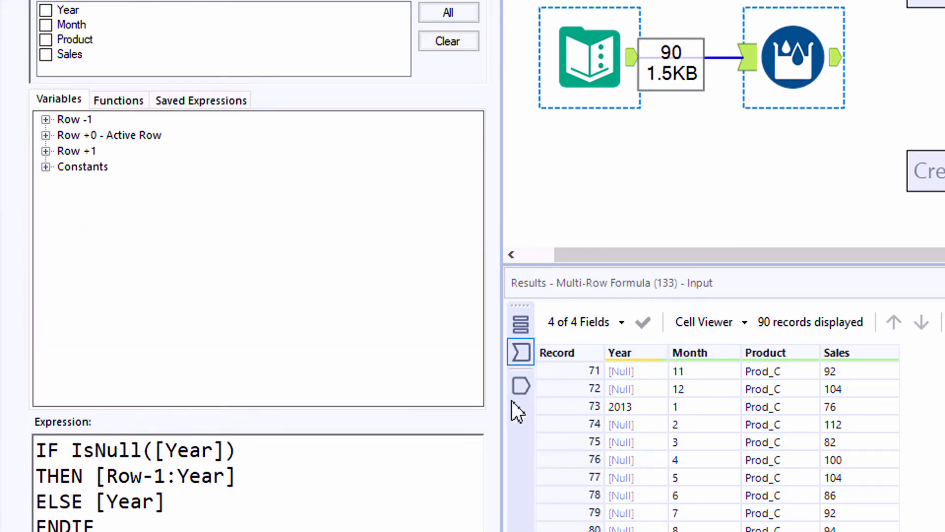
# Compare the formula's input with Null Years (records 1–12) against its output with every Year filled
pyautogui.click(520, 385)
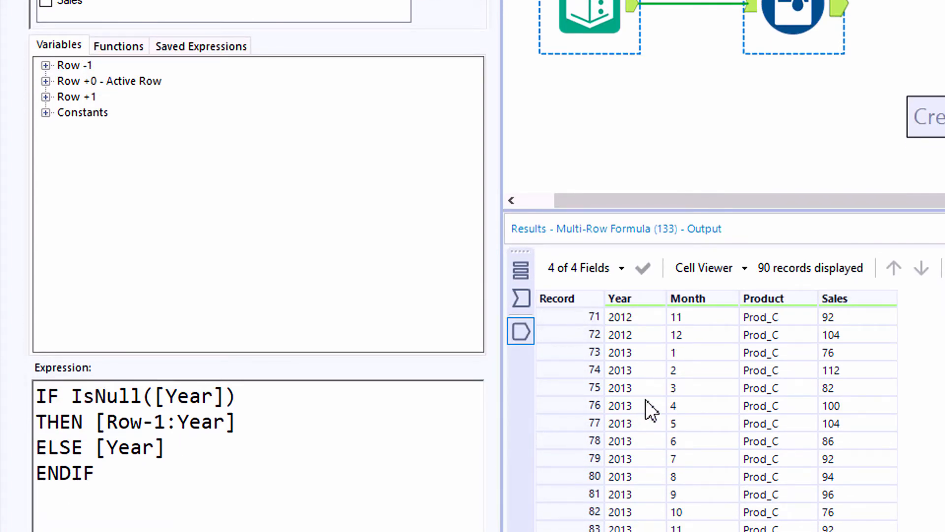
pyautogui.scroll(8, 642, 408)
pyautogui.scroll(5, 643, 408)
pyautogui.scroll(5, 643, 409)
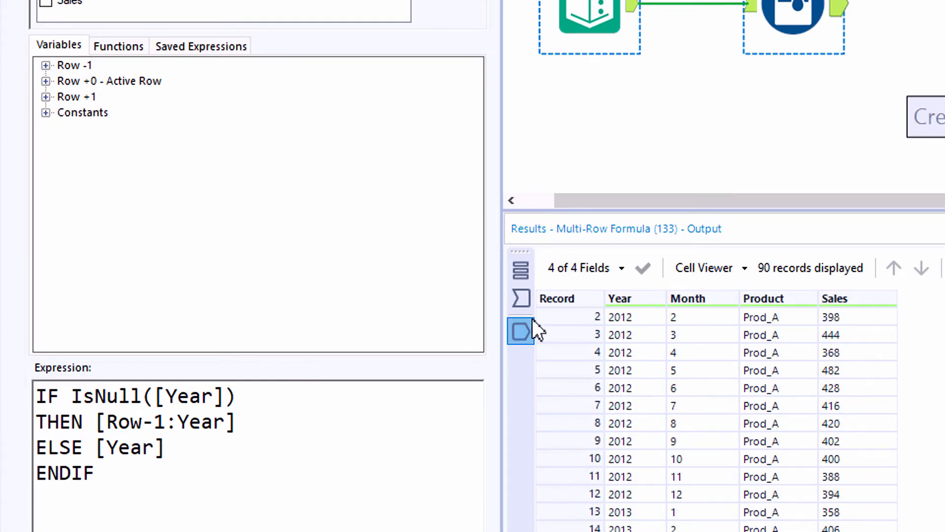
pyautogui.click(520, 299)
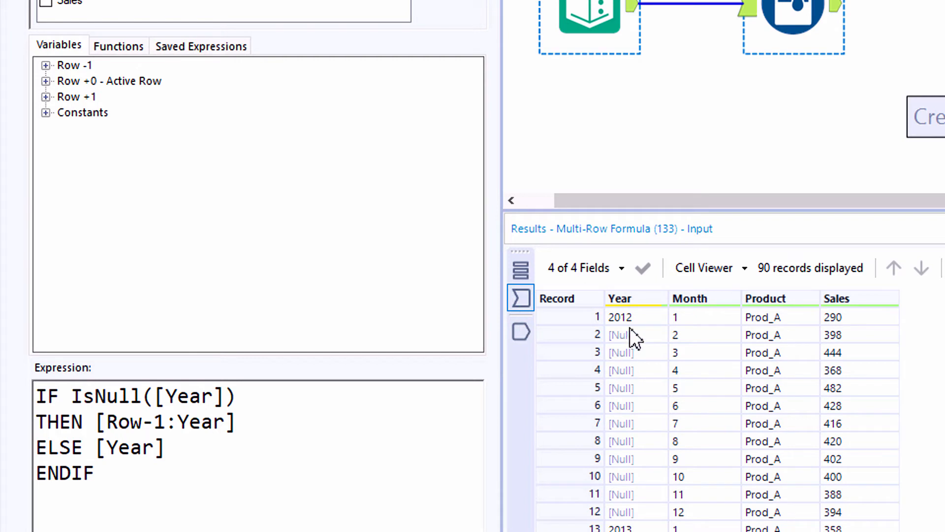
pyautogui.moveTo(632, 318); pyautogui.dragTo(639, 452)
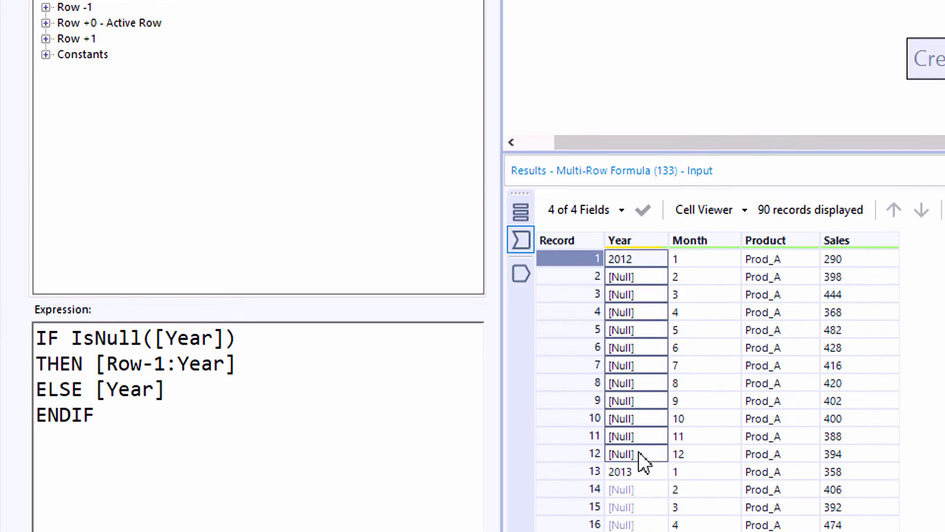
pyautogui.click(625, 471)
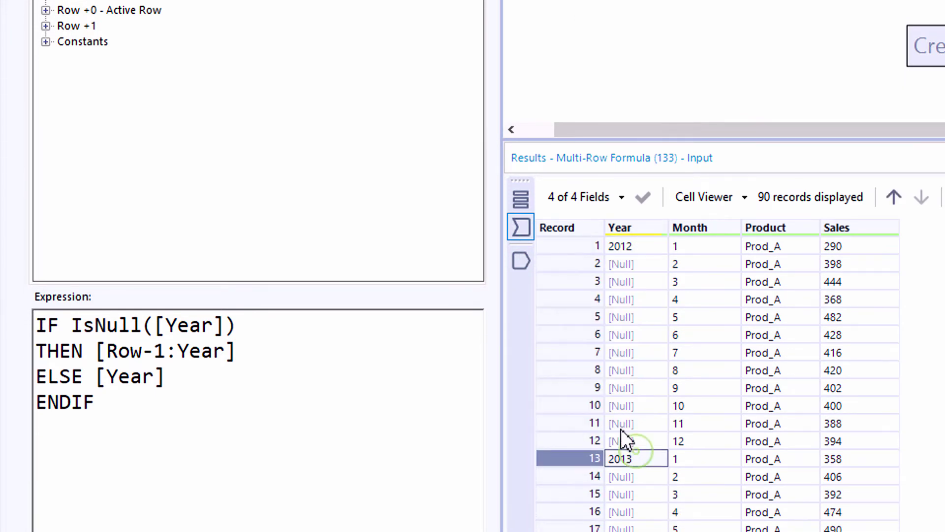
pyautogui.click(522, 261)
pyautogui.scroll(-5, 648, 446)
pyautogui.scroll(-4, 648, 414)
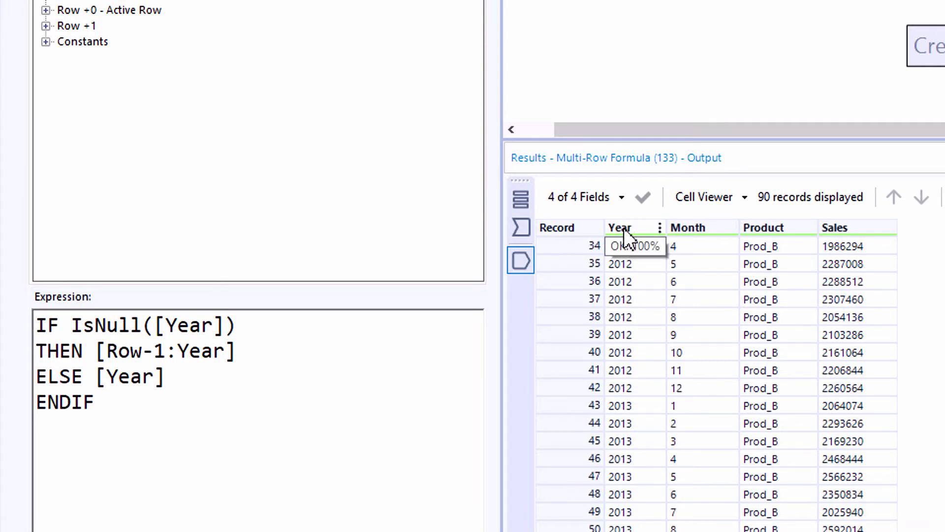
pyautogui.moveTo(397, 188)
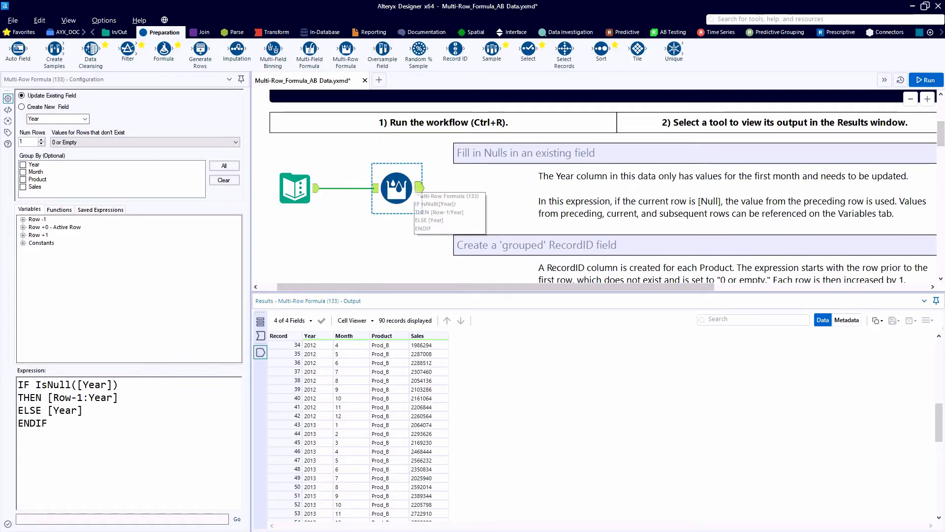
pyautogui.scroll(-1, 417, 190)
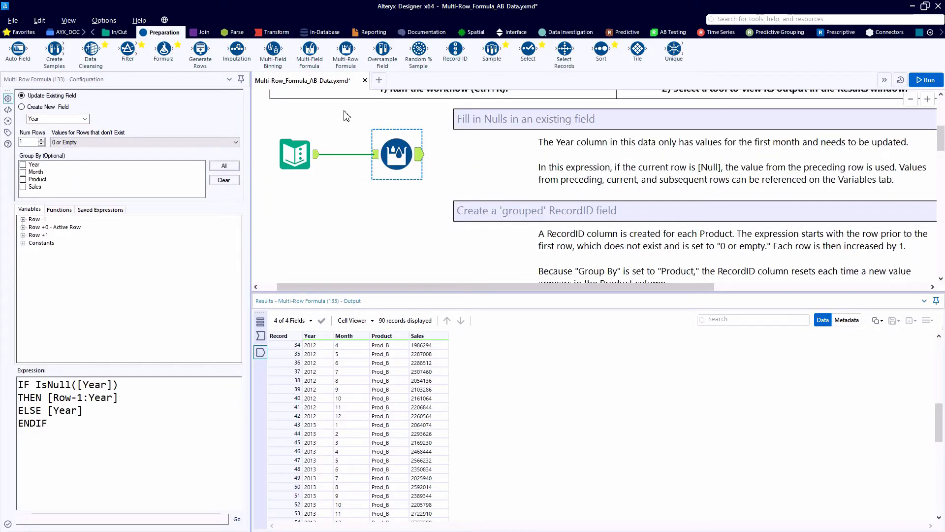
# Add a second Multi-Row Formula creating field RecordID, grouped by Product
pyautogui.moveTo(345, 53)
pyautogui.mouseDown()
pyautogui.moveTo(387, 225)
pyautogui.moveTo(407, 257)
pyautogui.mouseUp()
pyautogui.click(383, 257)
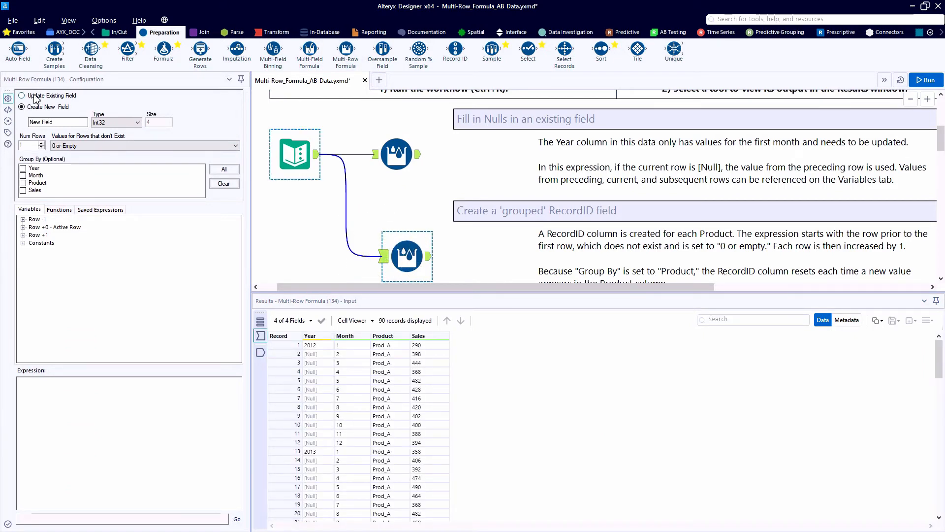
pyautogui.click(65, 121)
pyautogui.doubleClick(40, 121)
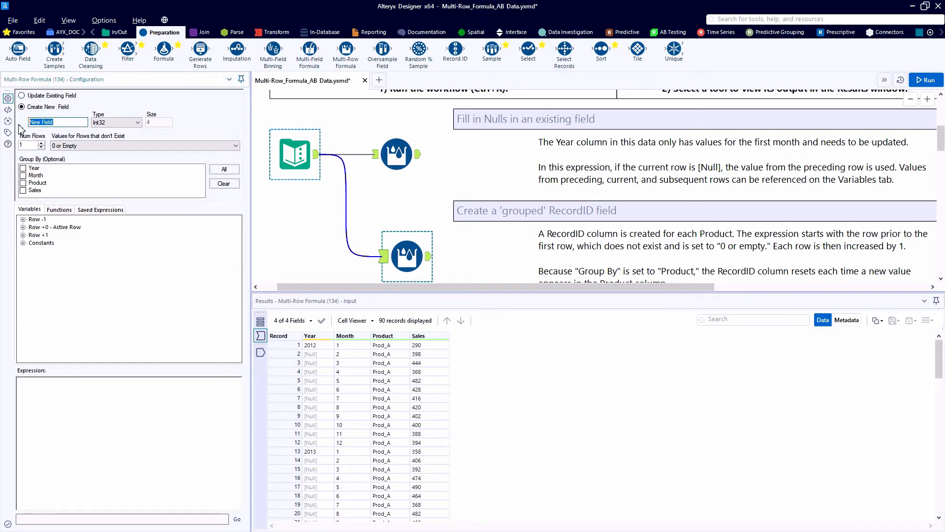
pyautogui.write('RecordID')
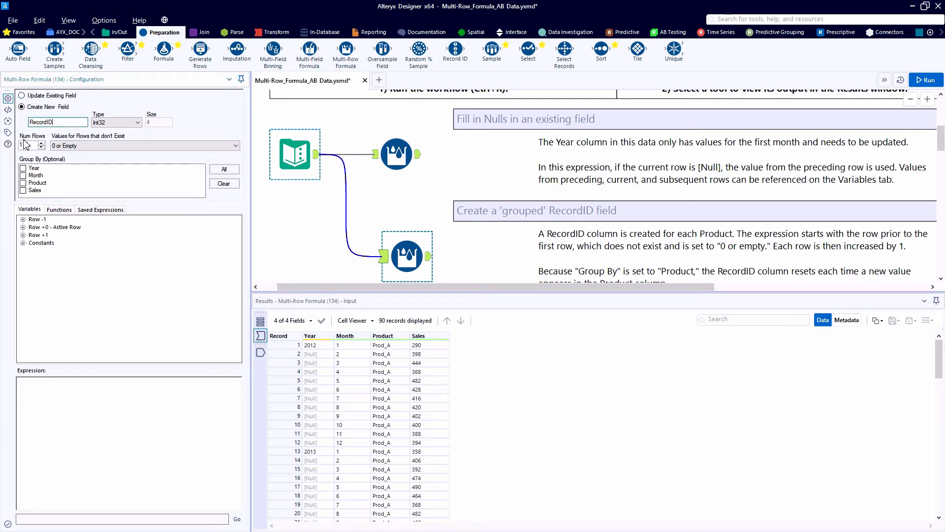
pyautogui.click(24, 183)
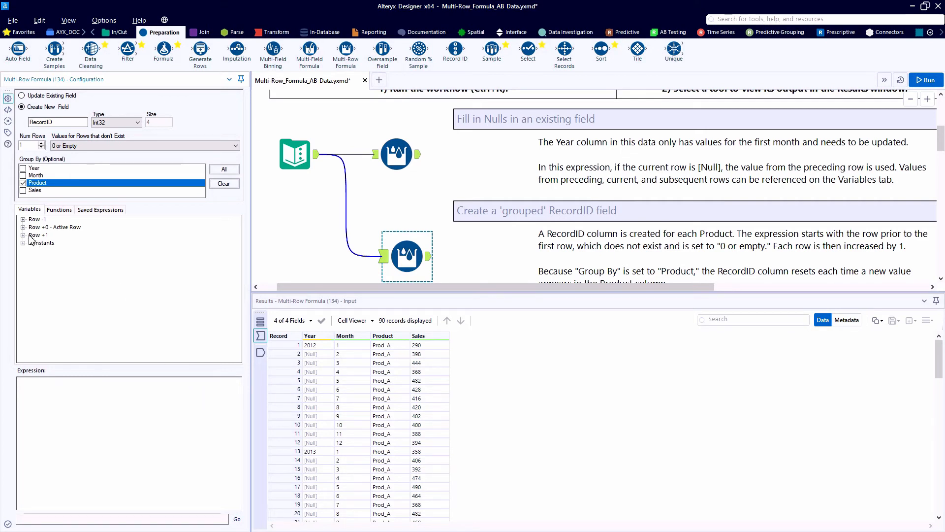
# Enter [Row-1:RecordID]+1 with nonexistent rows treated as 0 or Empty
pyautogui.click(23, 219)
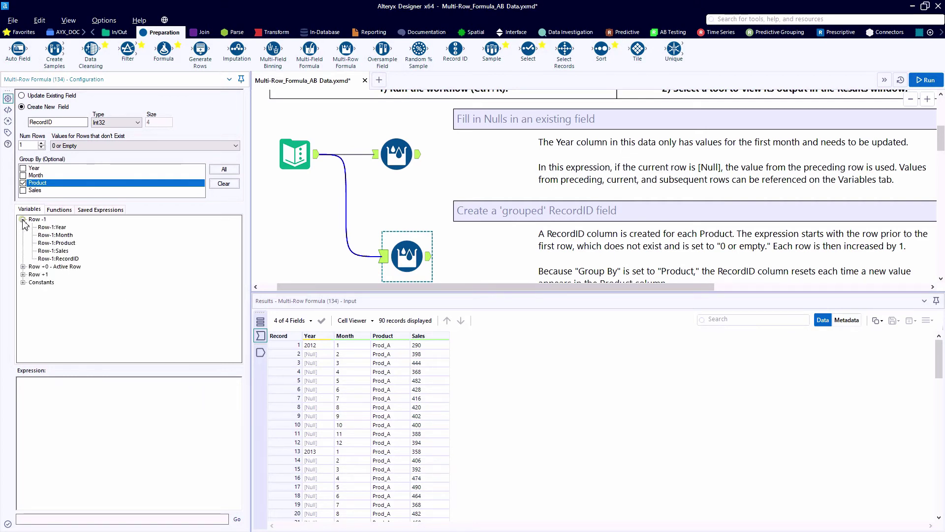
pyautogui.click(58, 259)
pyautogui.doubleClick(58, 258)
pyautogui.write('+1')
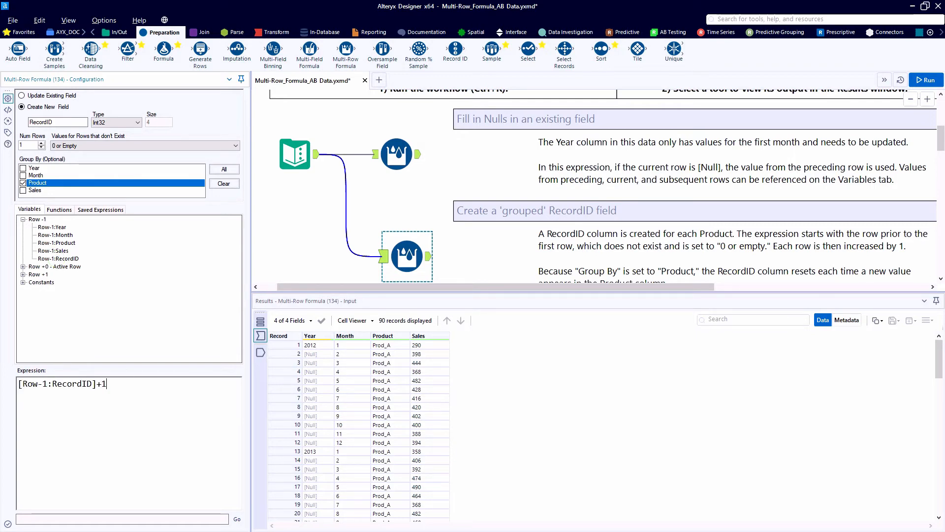
pyautogui.doubleClick(96, 386)
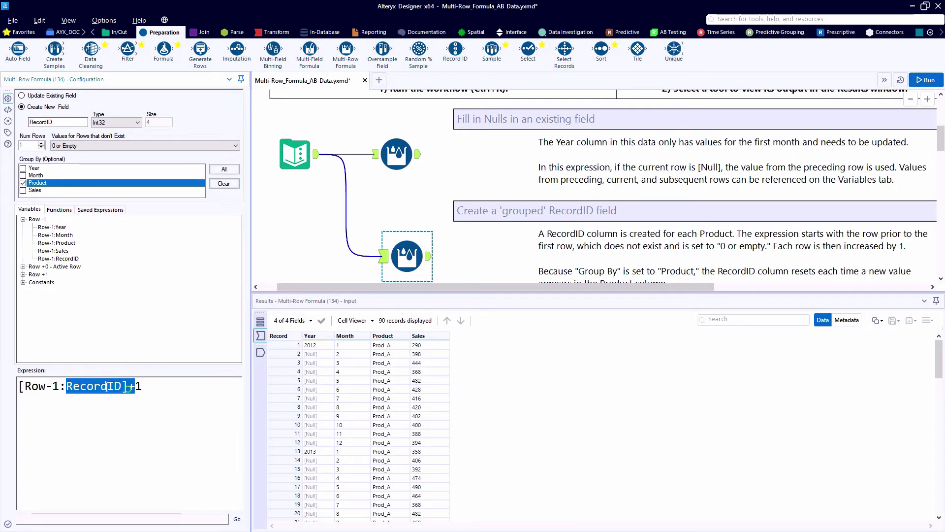
pyautogui.moveTo(130, 387); pyautogui.dragTo(22, 387)
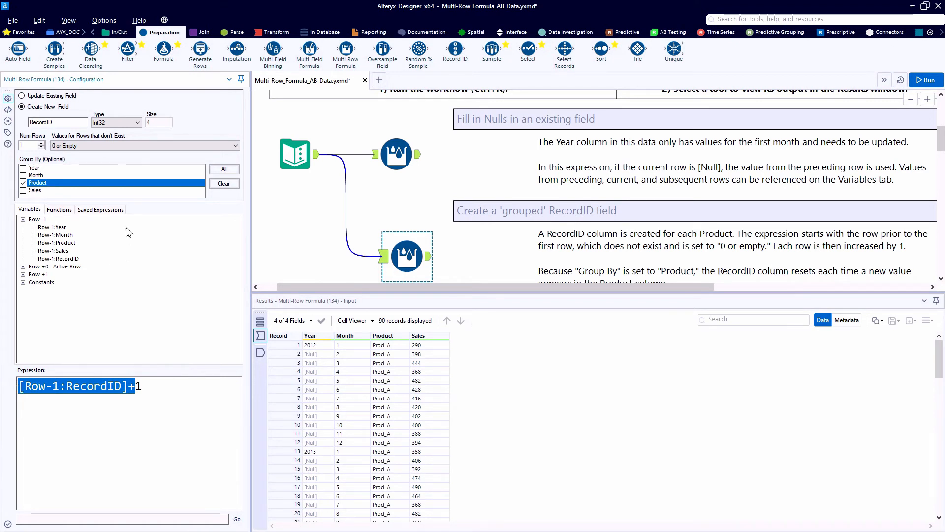
pyautogui.click(110, 146)
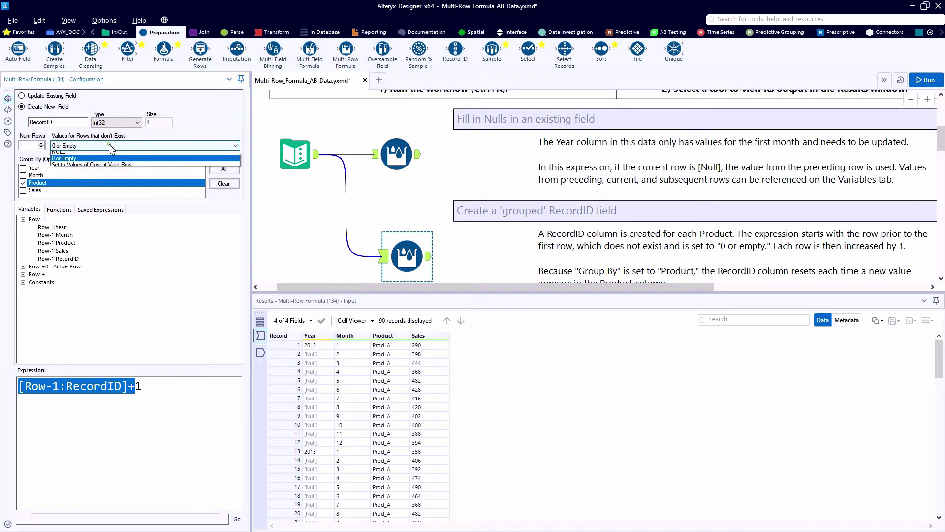
pyautogui.click(119, 168)
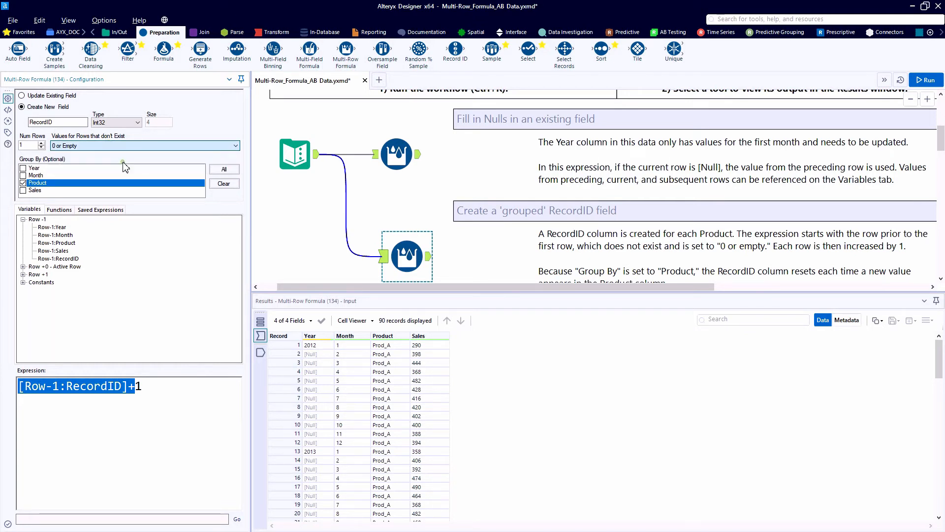
# Run the workflow and confirm RecordID restarts at 1 for Prod_B and Prod_C
pyautogui.hotkey('ctrl', 'r')
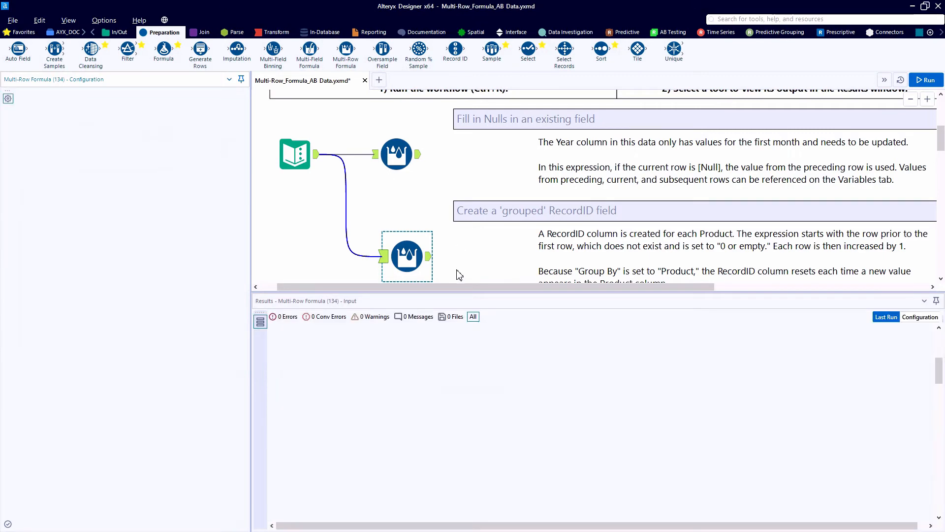
pyautogui.click(430, 257)
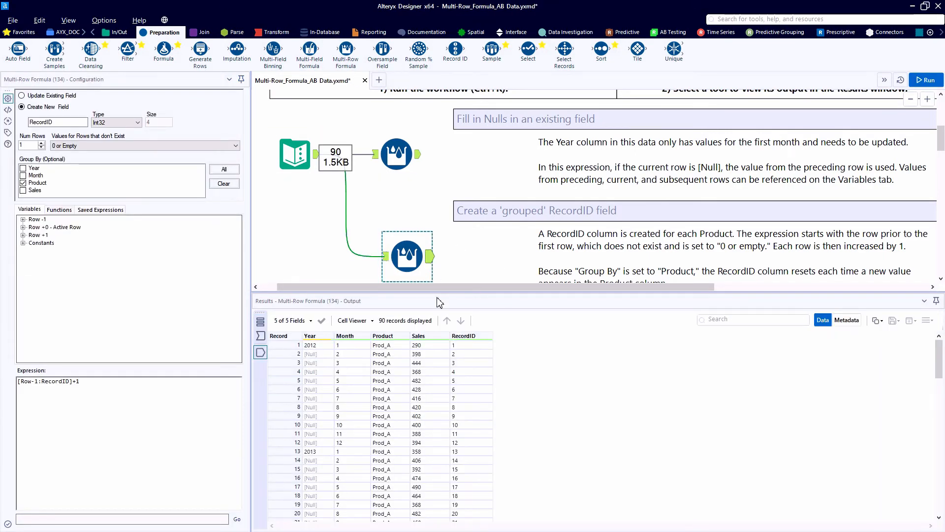
pyautogui.click(469, 345)
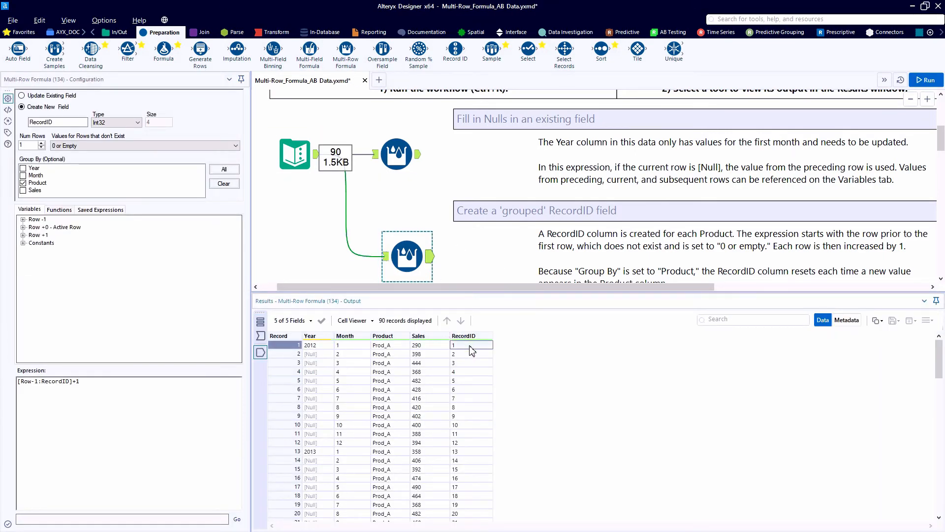
pyautogui.scroll(-5, 472, 353)
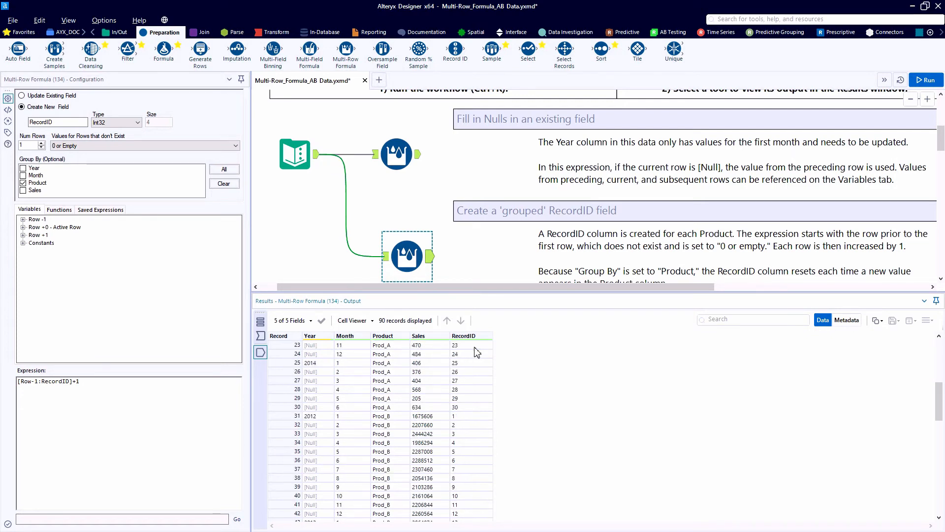
pyautogui.scroll(-4, 473, 353)
pyautogui.click(388, 362)
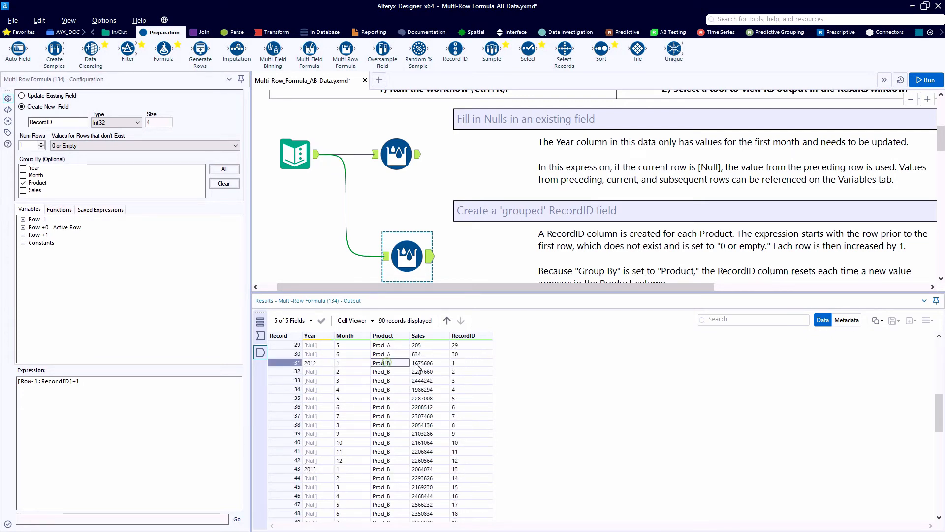
pyautogui.click(467, 363)
pyautogui.scroll(-5, 402, 371)
pyautogui.scroll(-4, 403, 372)
pyautogui.click(387, 390)
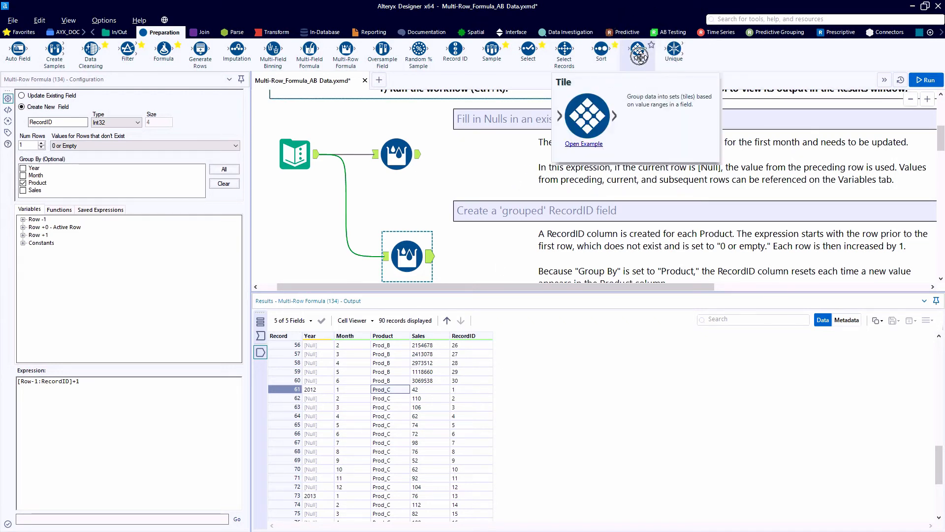
# Add a Tile step after the RecordID formula, tiling by Unique Value on Product
pyautogui.moveTo(637, 53)
pyautogui.mouseDown()
pyautogui.moveTo(468, 246)
pyautogui.moveTo(489, 256)
pyautogui.mouseUp()
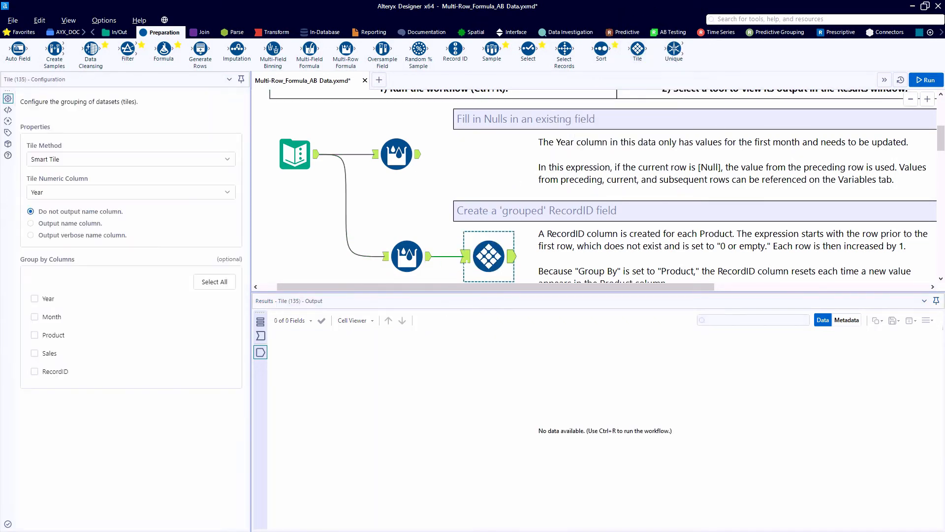
pyautogui.click(96, 159)
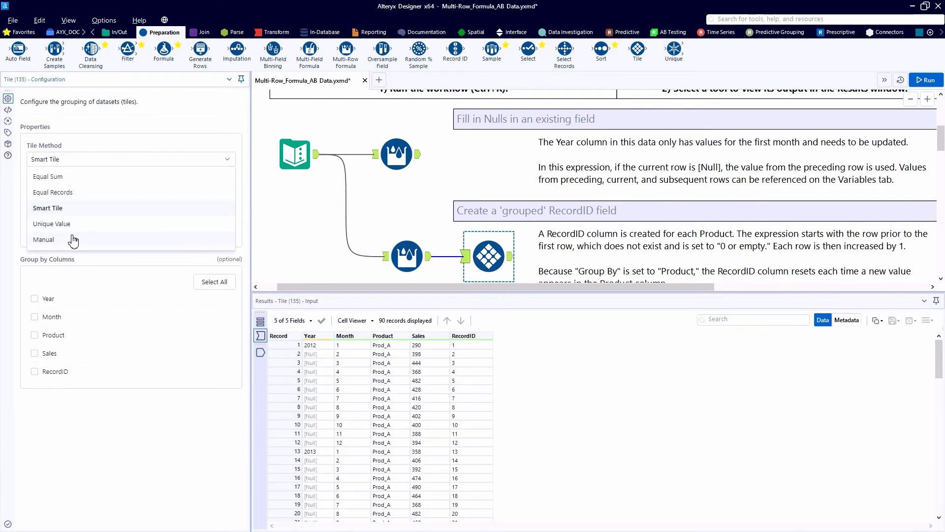
pyautogui.click(70, 225)
pyautogui.click(41, 254)
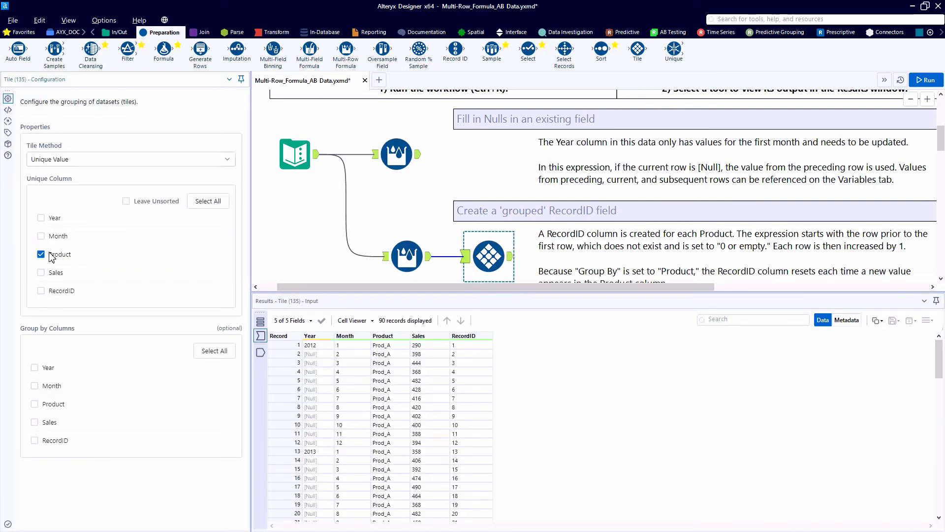
# Run and confirm Tile_SequenceNum matches RecordID, then move to the next example's input
pyautogui.hotkey('ctrl', 'r')
pyautogui.click(510, 257)
pyautogui.scroll(-6, 559, 408)
pyautogui.moveTo(550, 442); pyautogui.dragTo(550, 495)
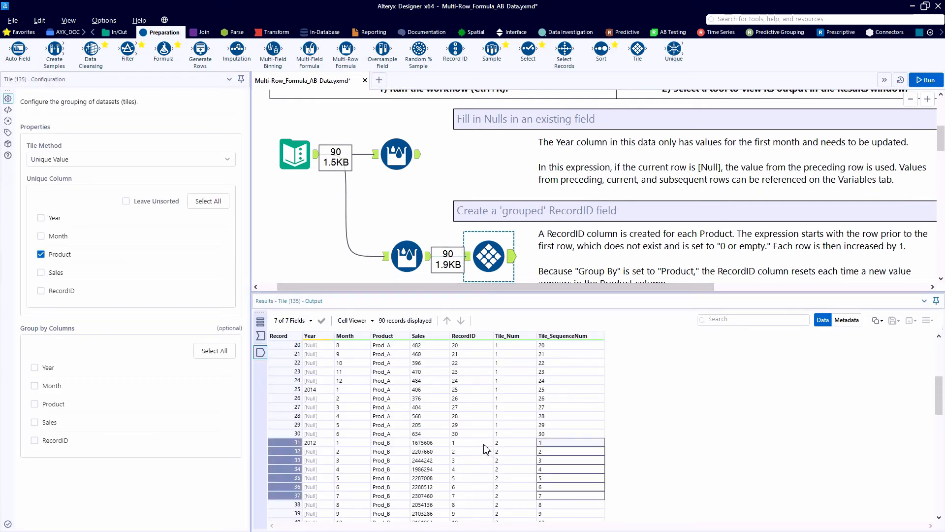
pyautogui.moveTo(465, 442); pyautogui.dragTo(465, 495)
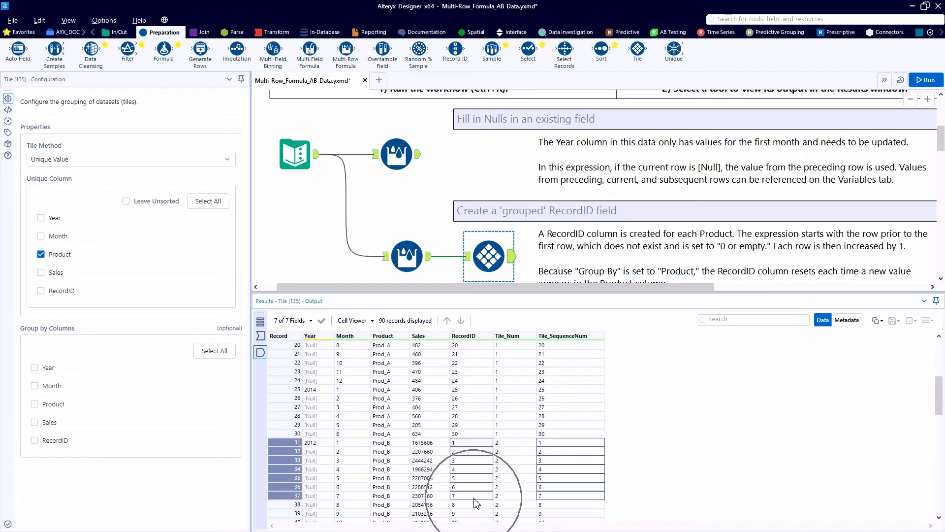
pyautogui.scroll(-1, 477, 500)
pyautogui.scroll(-3, 476, 500)
pyautogui.scroll(1, 476, 494)
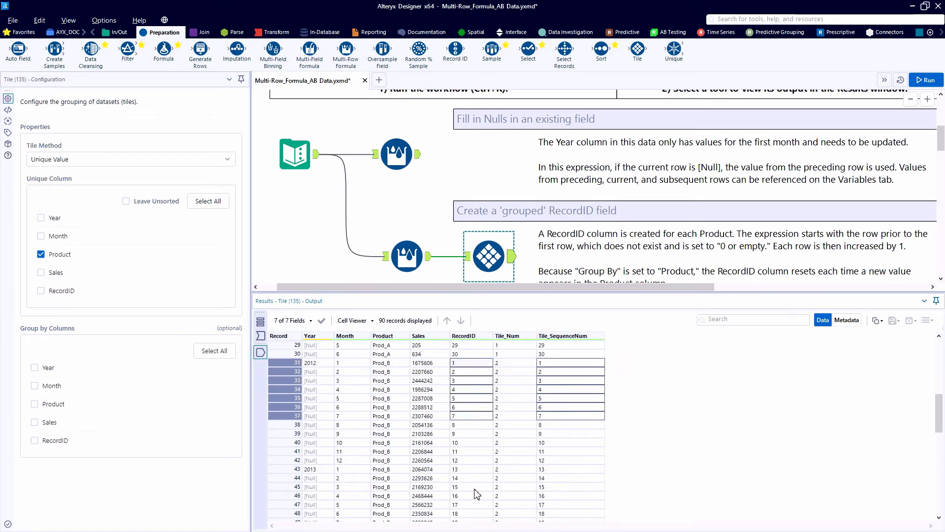
pyautogui.click(294, 154)
pyautogui.moveTo(294, 154)
pyautogui.mouseDown()
pyautogui.moveTo(316, 140)
pyautogui.moveTo(325, 229)
pyautogui.mouseUp()
pyautogui.scroll(-3, 329, 257)
pyautogui.scroll(-3, 426, 228)
pyautogui.scroll(-3, 424, 228)
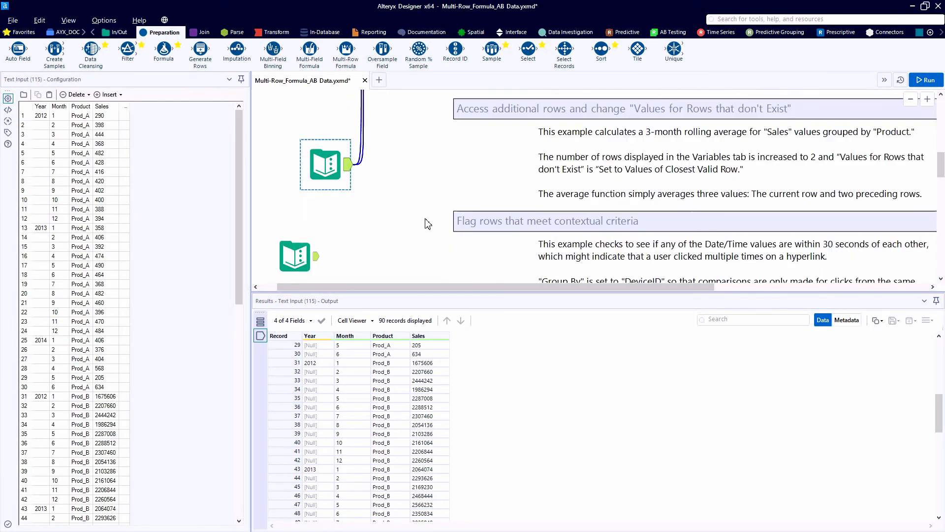
pyautogui.scroll(1, 426, 222)
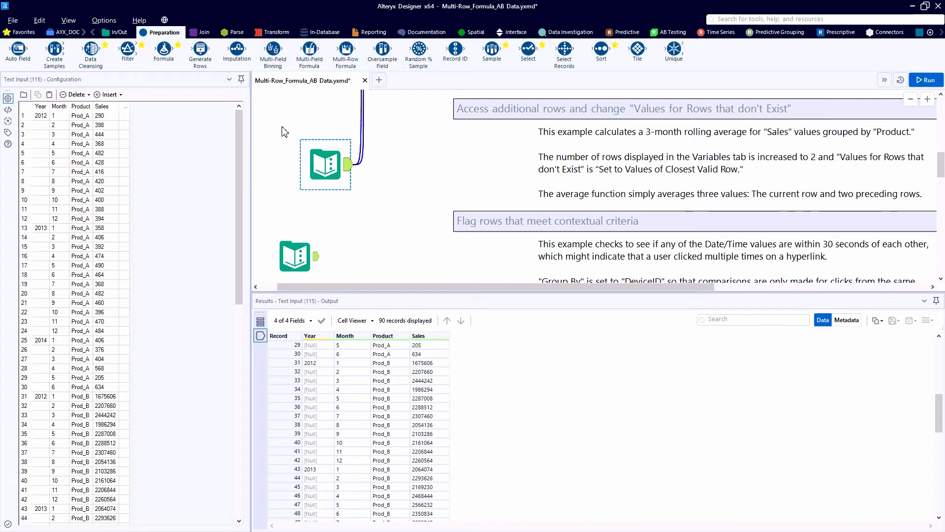
# Add a Multi-Row Formula after the sales input creating Avg 3 Month Sales with 5 rows accessible
pyautogui.moveTo(345, 52)
pyautogui.mouseDown()
pyautogui.moveTo(399, 142)
pyautogui.moveTo(428, 165)
pyautogui.mouseUp()
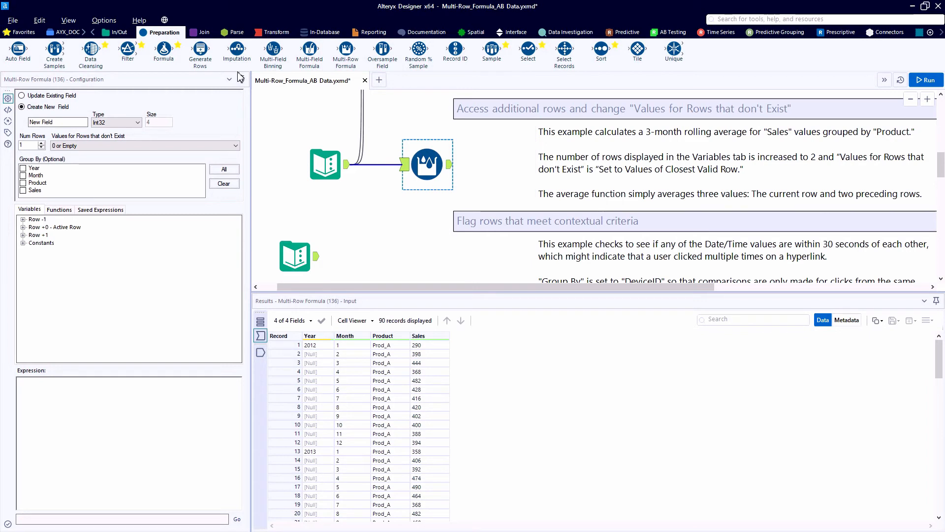
pyautogui.doubleClick(41, 121)
pyautogui.write('Avg 3 Month Sales')
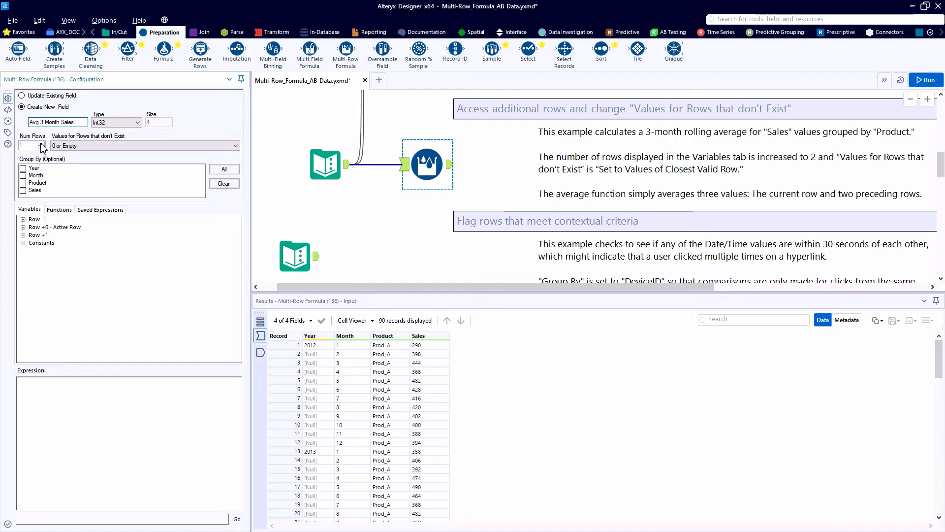
pyautogui.click(43, 142)
pyautogui.click(42, 143)
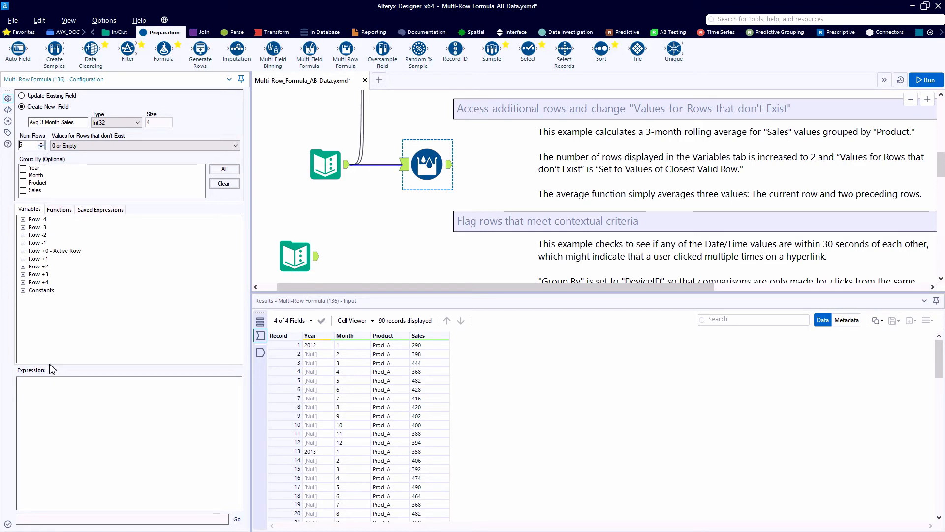
pyautogui.moveTo(44, 367); pyautogui.dragTo(44, 320)
pyautogui.click(284, 345)
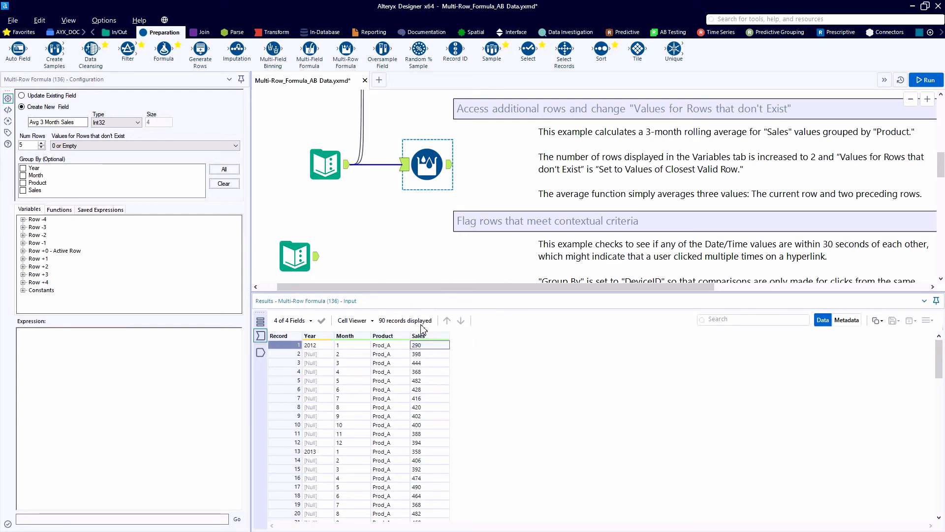
# Set missing rows to Closest Valid Row and start Average([Sales] in the expression
pyautogui.click(112, 145)
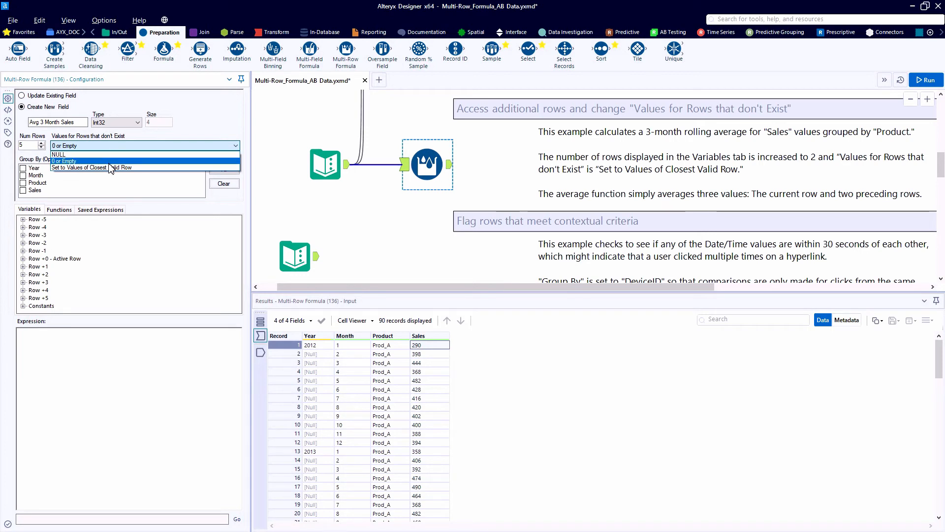
pyautogui.click(92, 168)
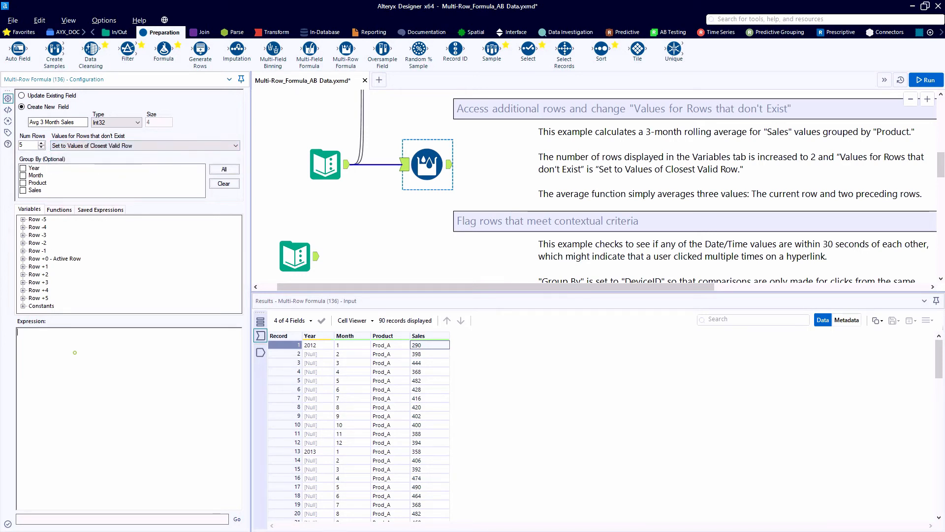
pyautogui.click(74, 353)
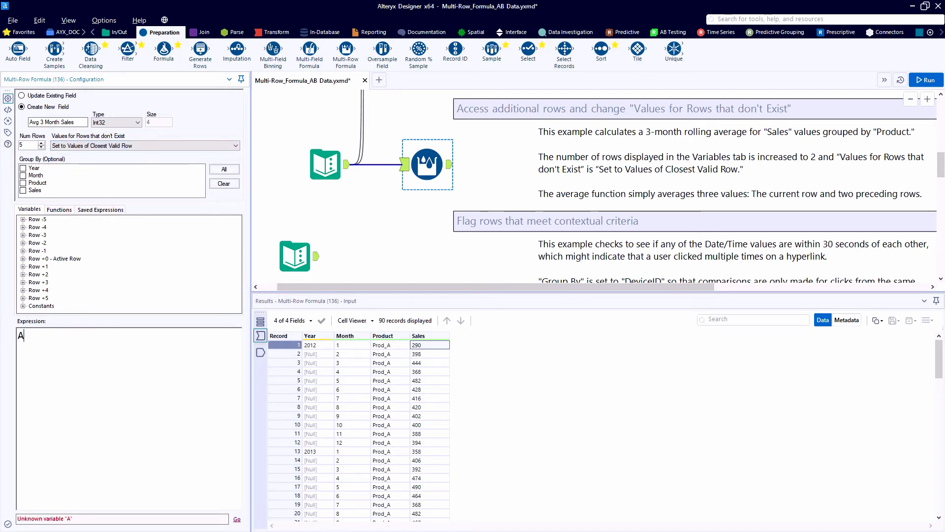
pyautogui.write('Average(')
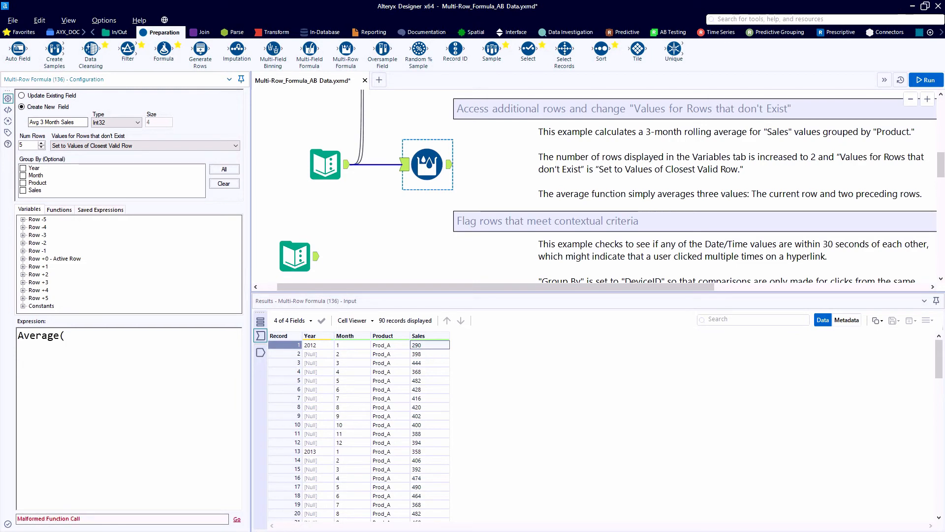
pyautogui.click(23, 259)
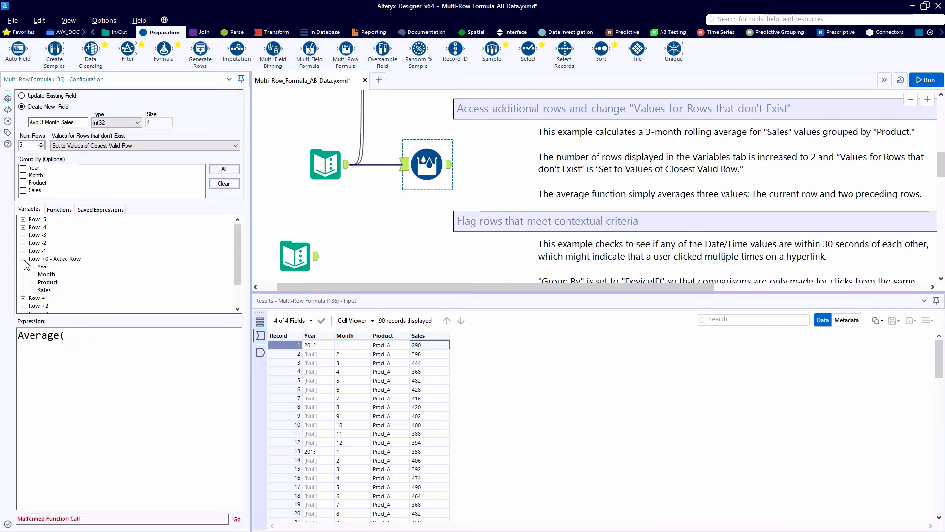
pyautogui.doubleClick(43, 290)
pyautogui.write(')')
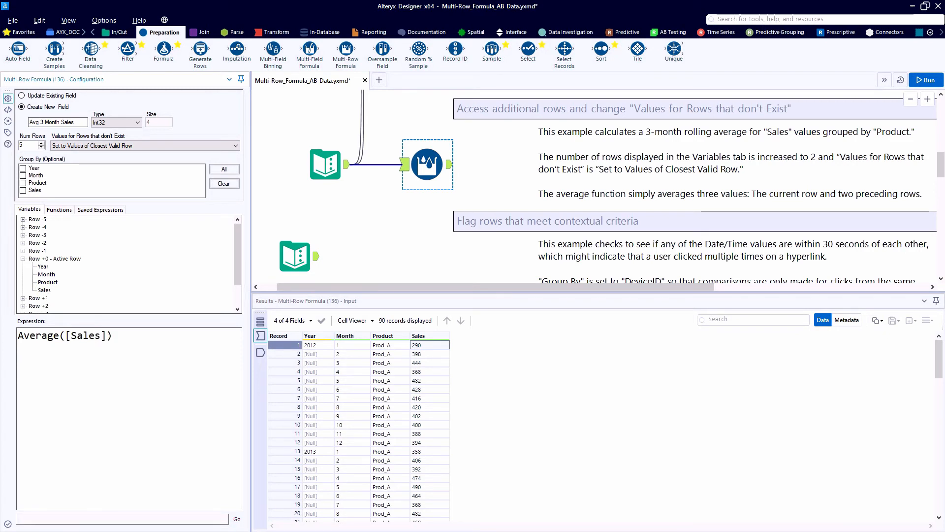
pyautogui.write(',')
# Complete Average([Sales],[Row-1:Sales],[Row-2:Sales]) and run the workflow
pyautogui.click(23, 251)
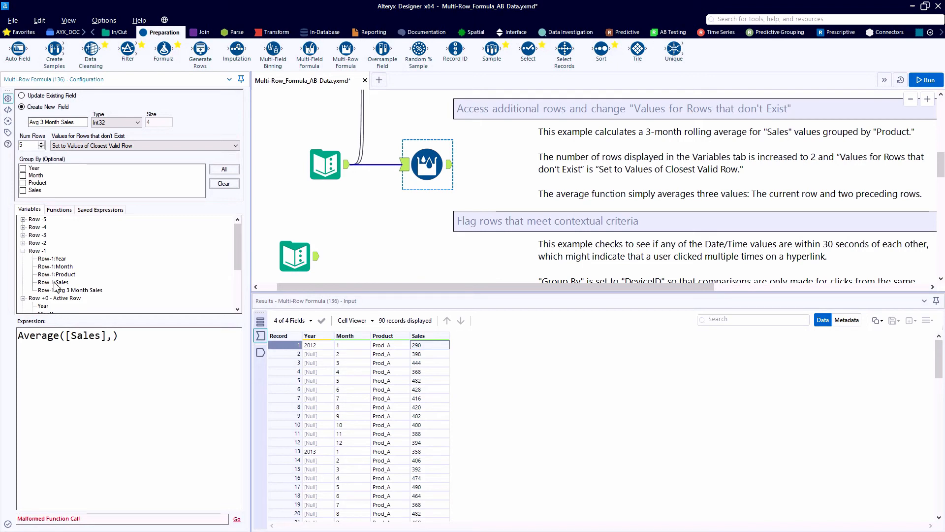
pyautogui.doubleClick(53, 281)
pyautogui.write(',')
pyautogui.click(22, 243)
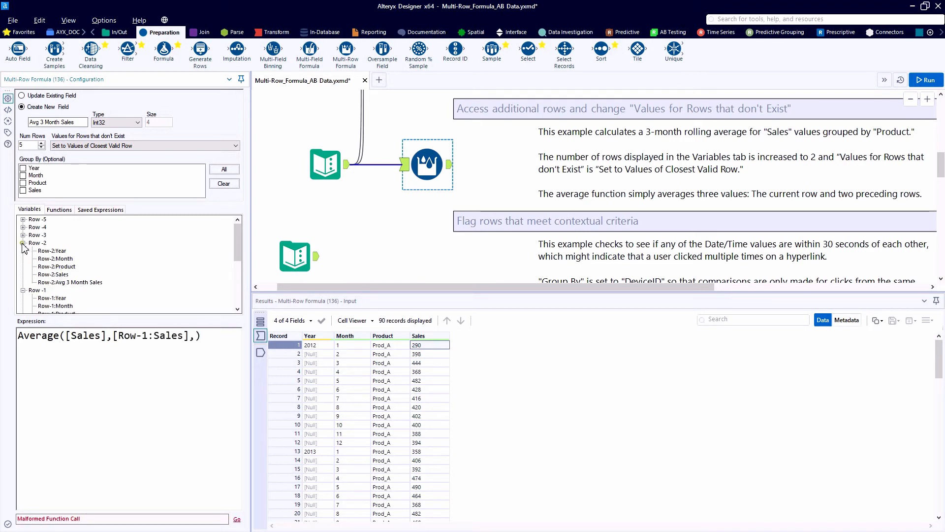
pyautogui.doubleClick(54, 274)
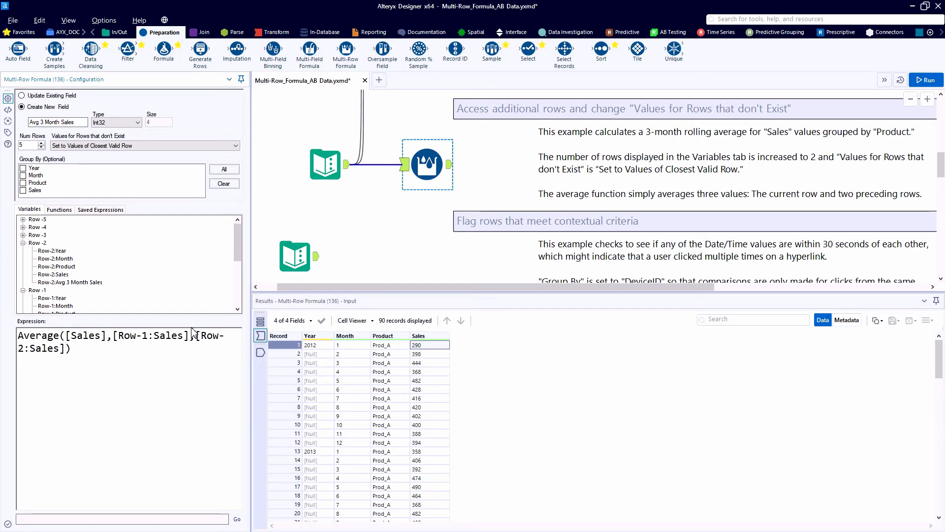
pyautogui.hotkey('ctrl', 'r')
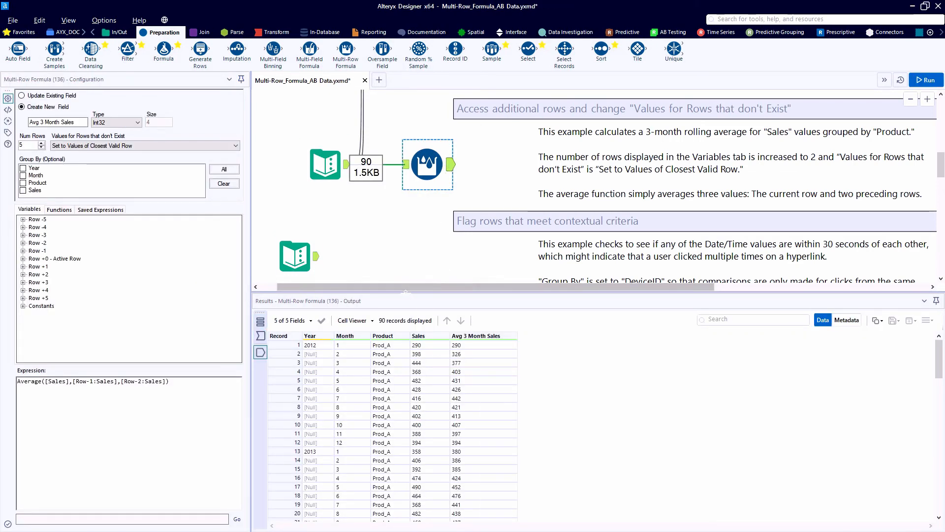
# Enlarge the results grid and check the averages, e.g. record 3's 377, against the Sales values
pyautogui.moveTo(406, 293); pyautogui.dragTo(425, 211)
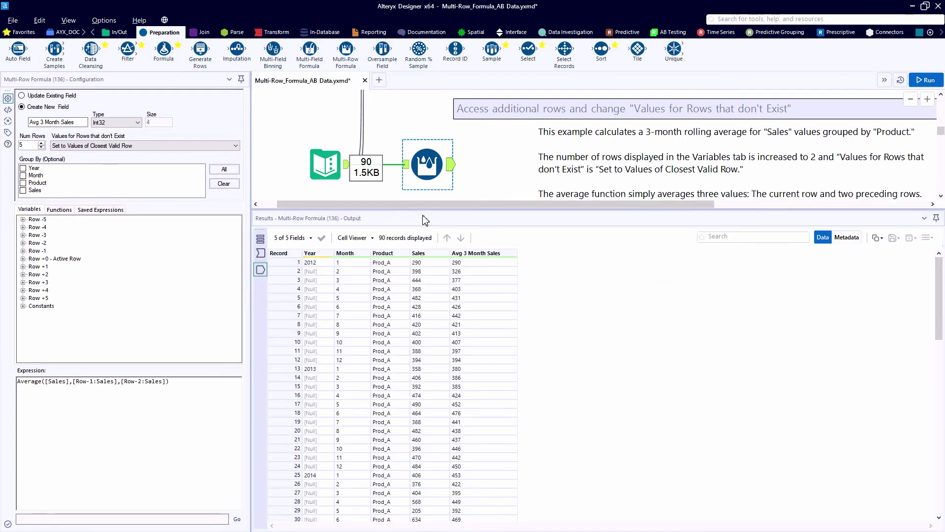
pyautogui.click(467, 264)
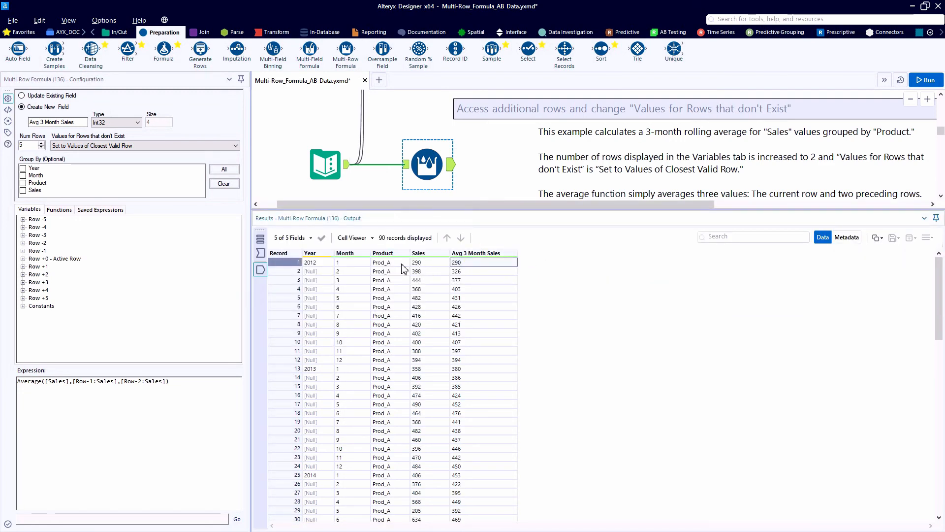
pyautogui.click(467, 281)
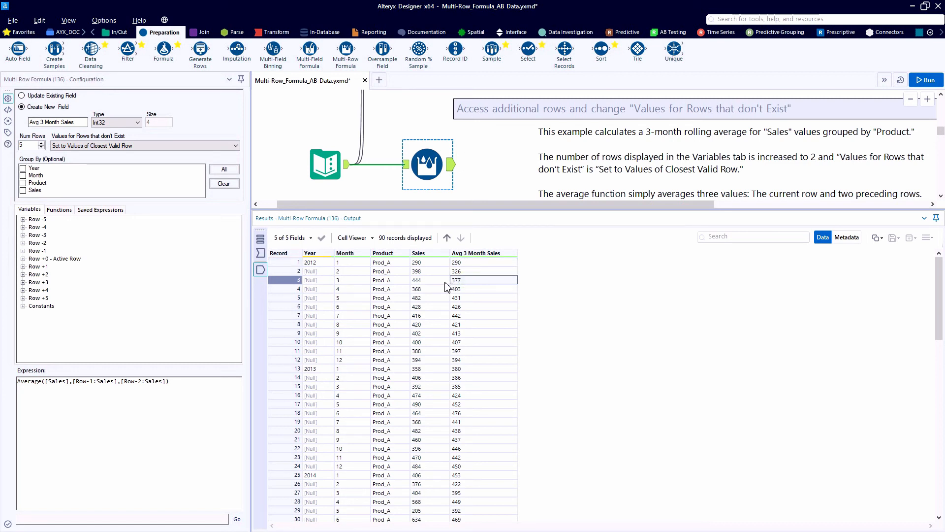
pyautogui.moveTo(425, 281)
pyautogui.mouseDown()
pyautogui.moveTo(425, 263)
pyautogui.moveTo(425, 272)
pyautogui.mouseUp()
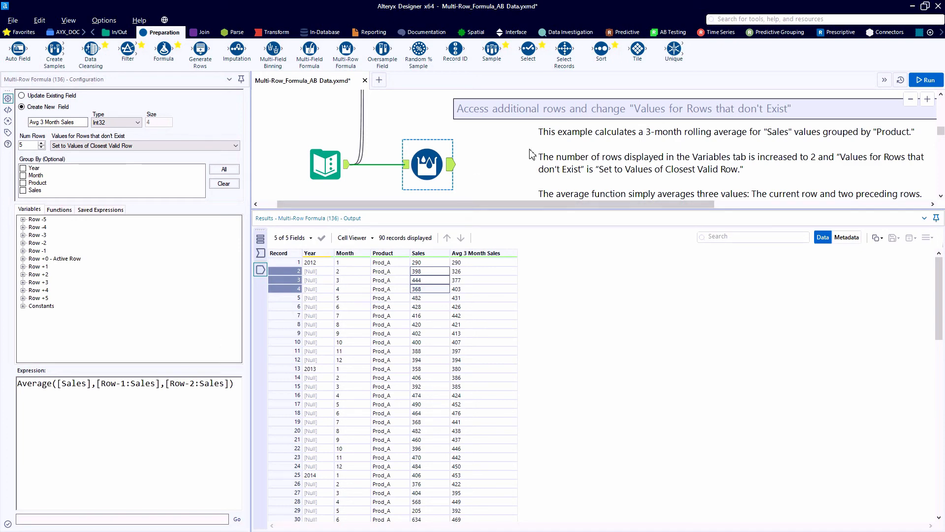
pyautogui.scroll(-1, 531, 153)
pyautogui.scroll(-1, 530, 154)
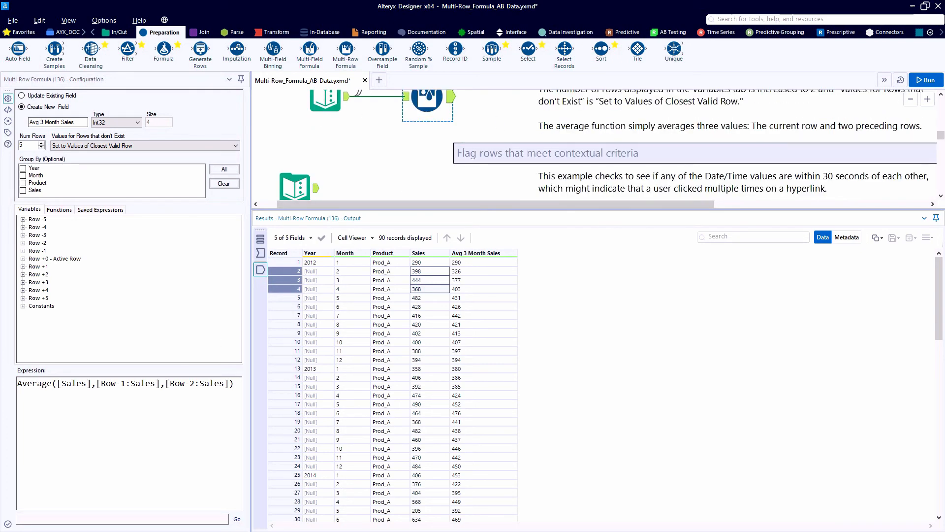
pyautogui.scroll(-1, 531, 148)
# Add a Multi-Row Formula after the clicks input and rename its new field to Flag
pyautogui.moveTo(345, 53); pyautogui.dragTo(407, 154)
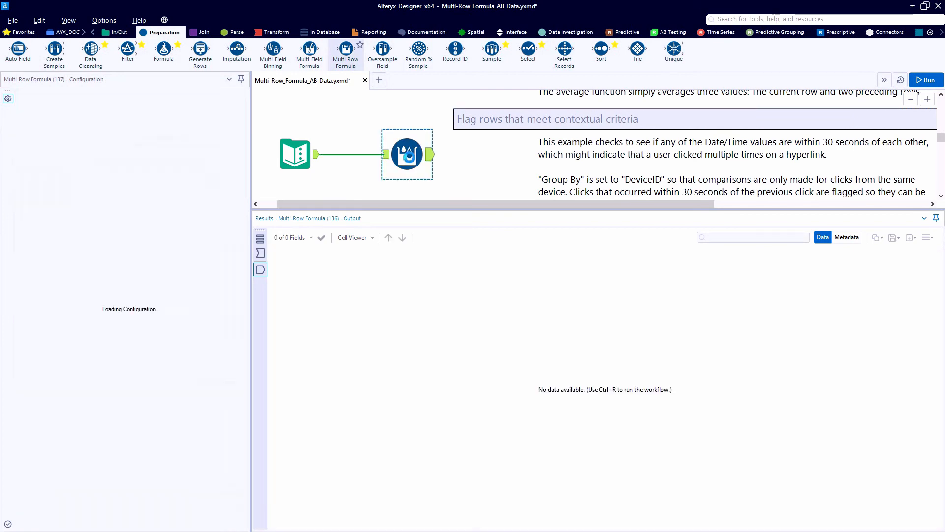
pyautogui.click(384, 154)
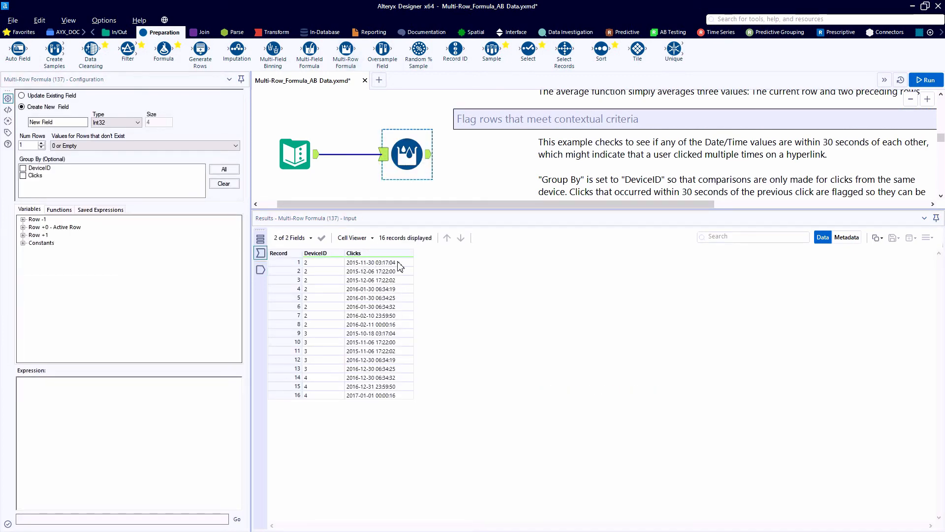
pyautogui.click(58, 122)
pyautogui.moveTo(56, 122); pyautogui.dragTo(5, 132)
pyautogui.write('Flag')
# Paste IF DateTimeDiff([Clicks],[Row-1:Clicks],'seconds')<30 THEN 1 ELSE 0 ENDIF, run, and view the Flag output
pyautogui.click(180, 393)
pyautogui.write("IF  DateTimeDiff([Clicks],[Row-1:Clicks],'seconds')<30  THEN 1 ELSE 0 ENDIF")
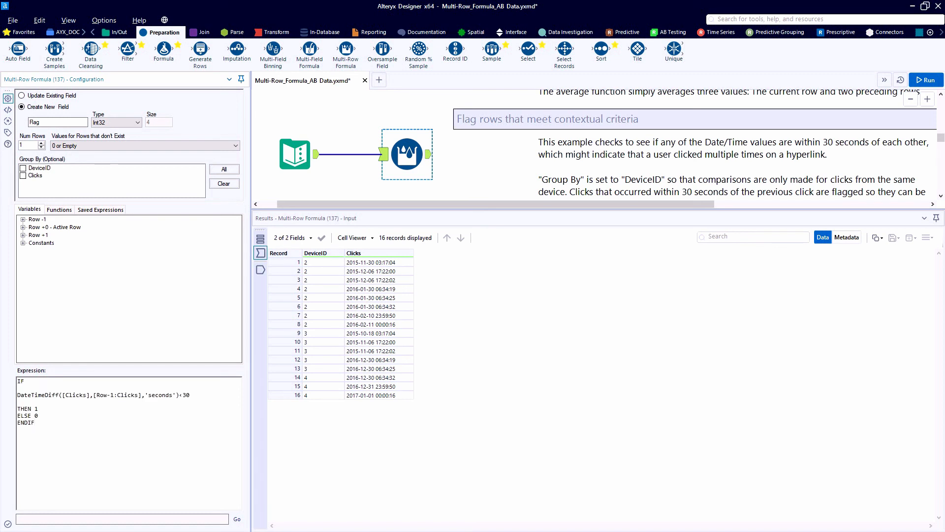
pyautogui.scroll(3, 126, 413)
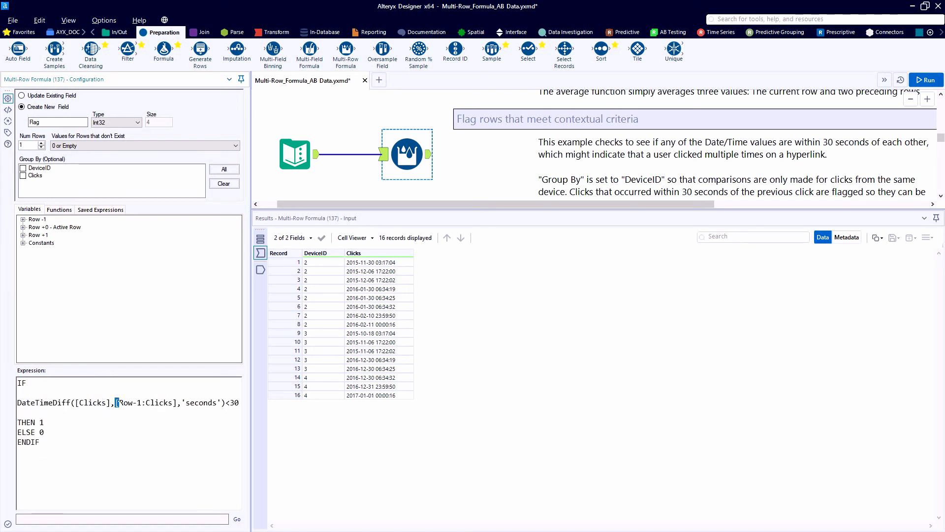
pyautogui.moveTo(126, 403); pyautogui.dragTo(168, 402)
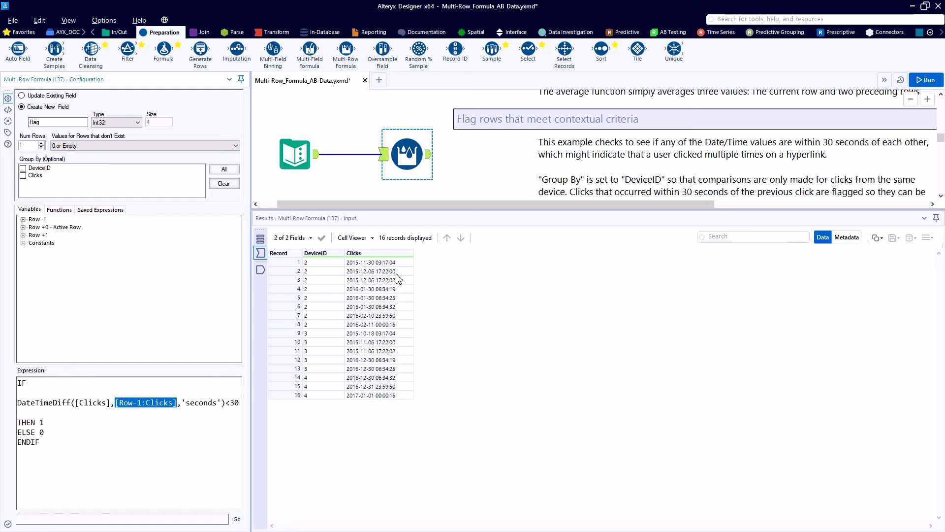
pyautogui.hotkey('ctrl', 'r')
pyautogui.click(430, 155)
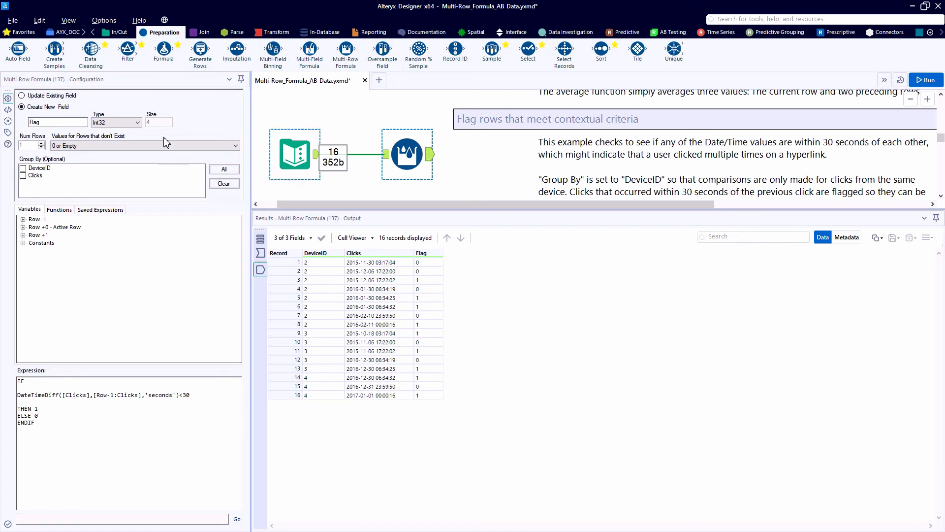